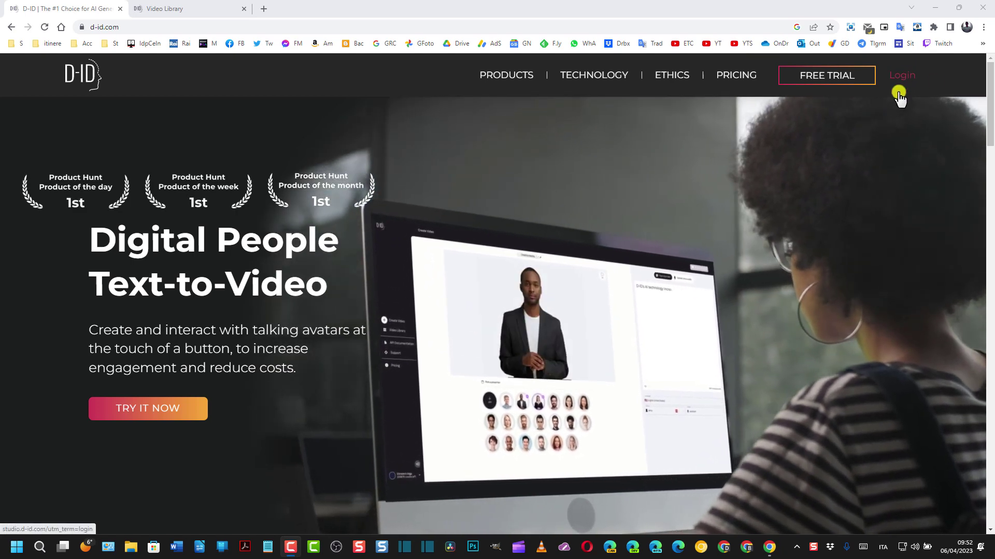
# Step: Switch to D-ID Studio's Video Library with its five green-screen creative videos
pyautogui.click(177, 8)
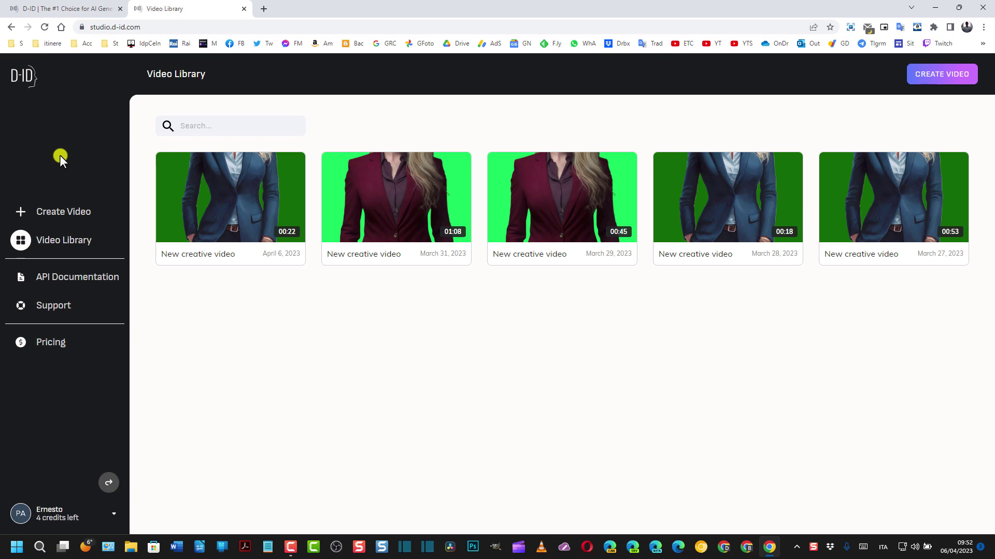
# Step: Start a new creative video with the blonde green-screen presenter, browsing the presenter grid
pyautogui.click(57, 213)
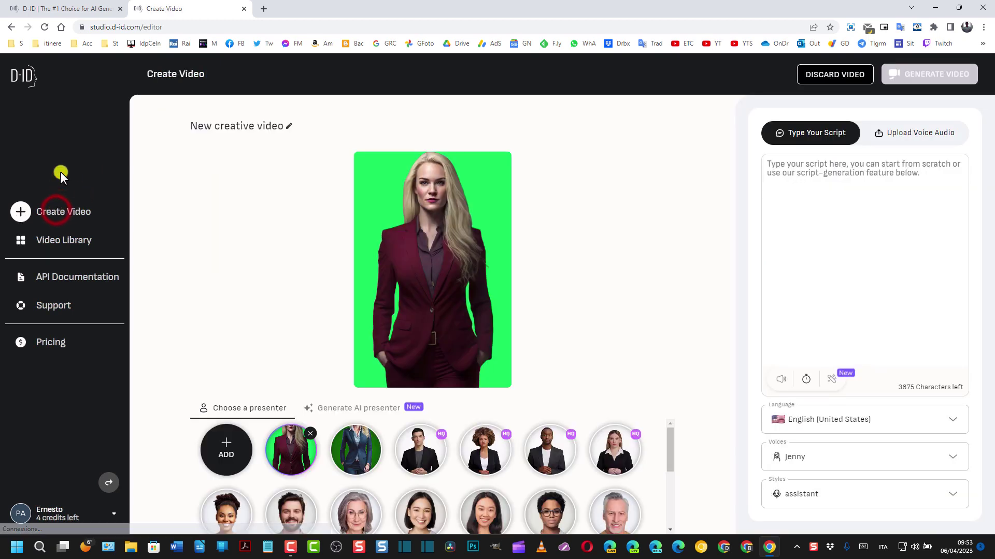
pyautogui.scroll(-1, 386, 462)
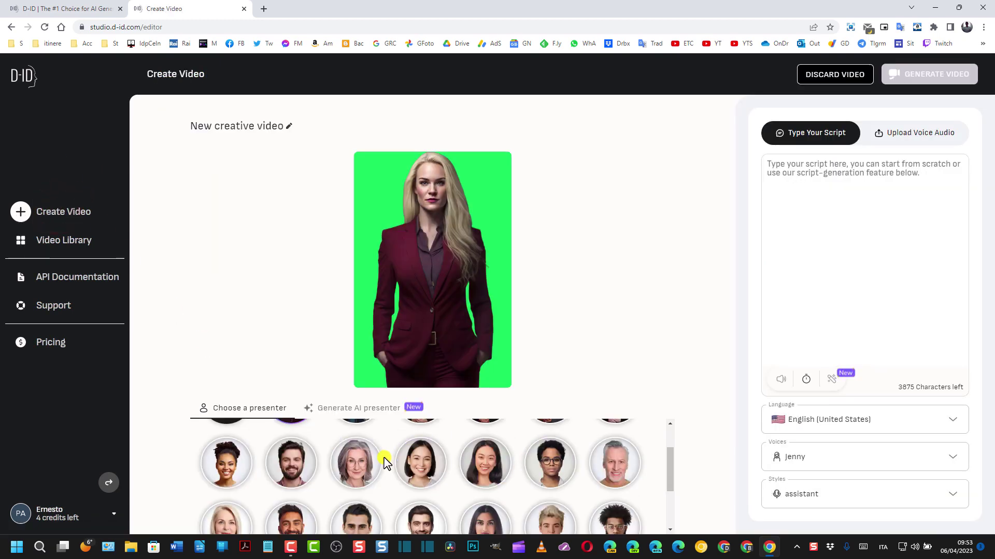
pyautogui.scroll(1, 456, 473)
pyautogui.moveTo(213, 457)
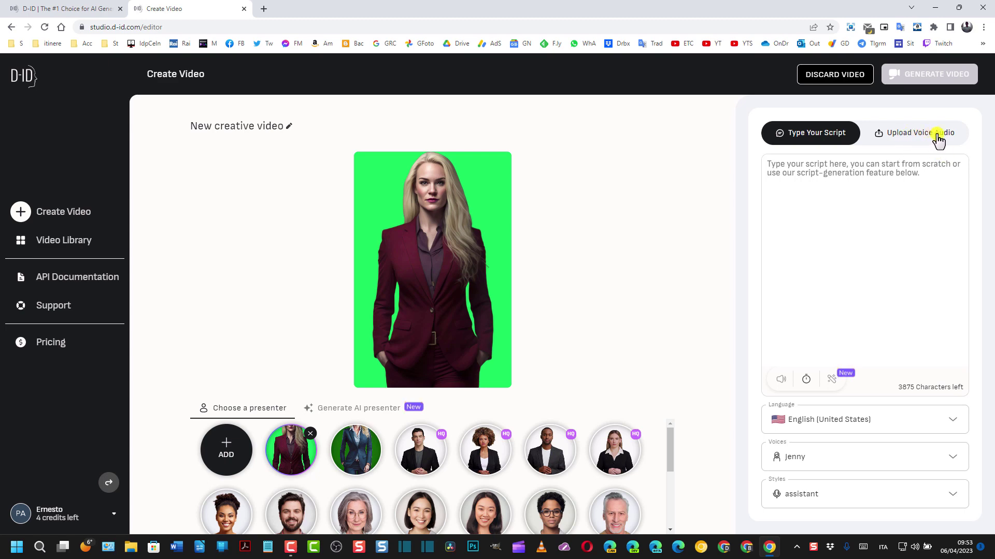
# Step: Upload 34sec.mp3 from Downloads as the presenter's voice and preview it briefly
pyautogui.click(937, 135)
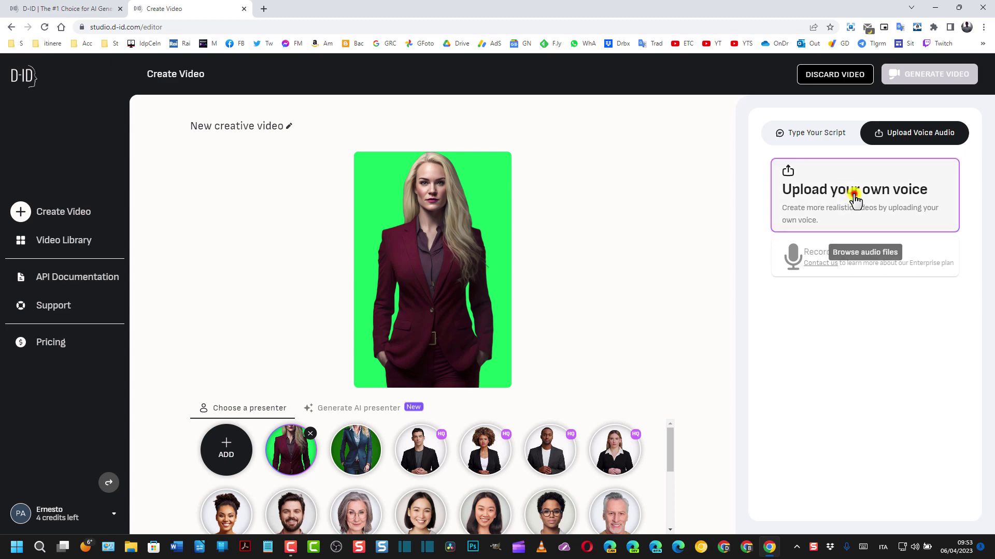
pyautogui.click(855, 200)
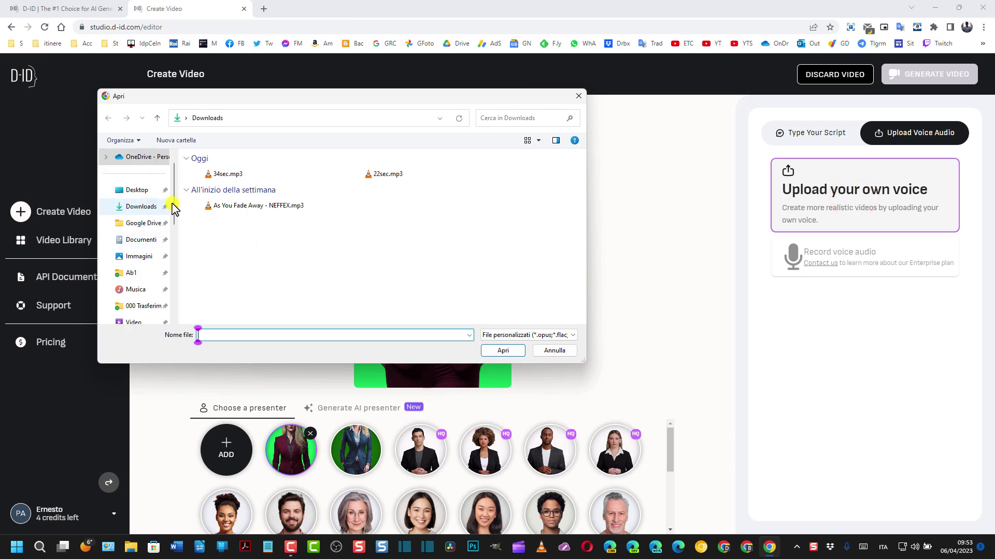
pyautogui.click(235, 173)
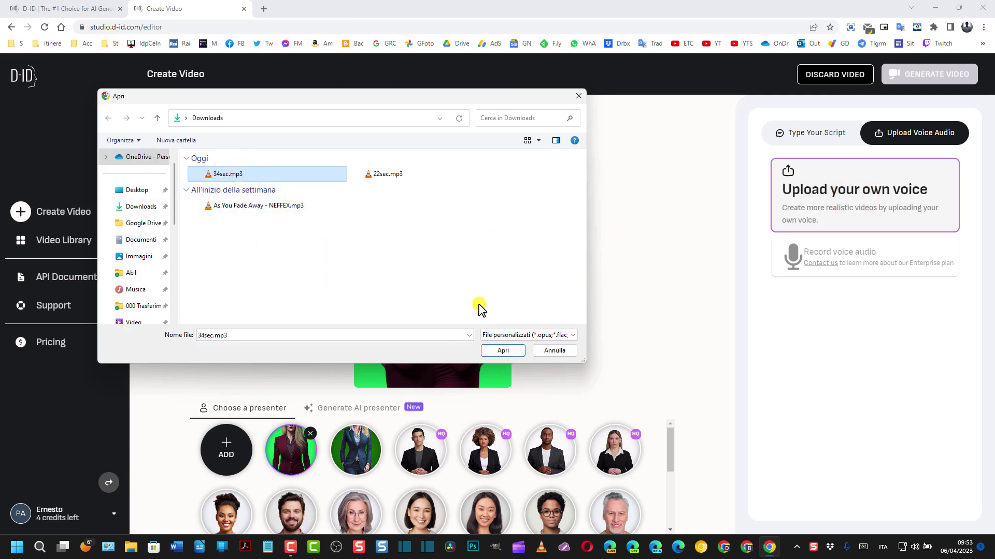
pyautogui.click(503, 350)
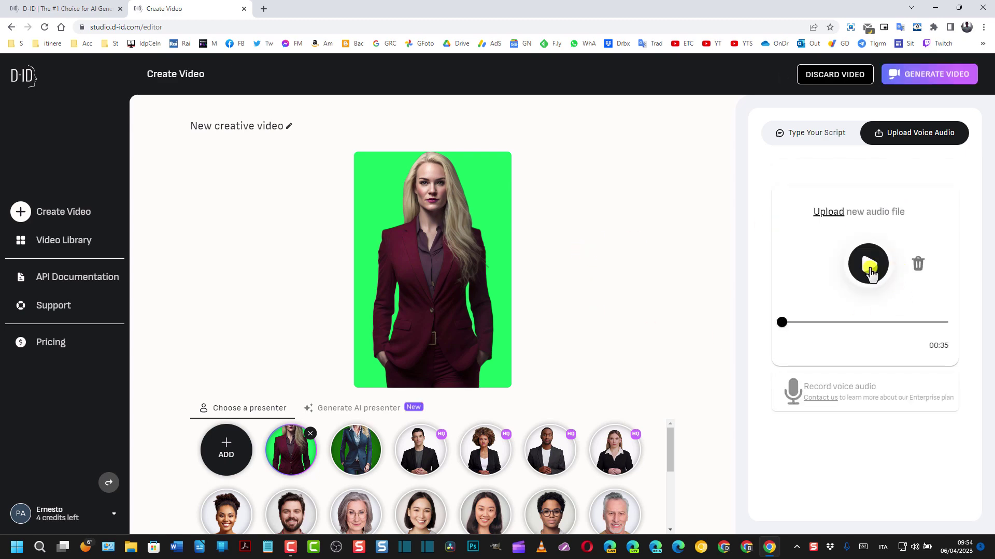
pyautogui.click(868, 269)
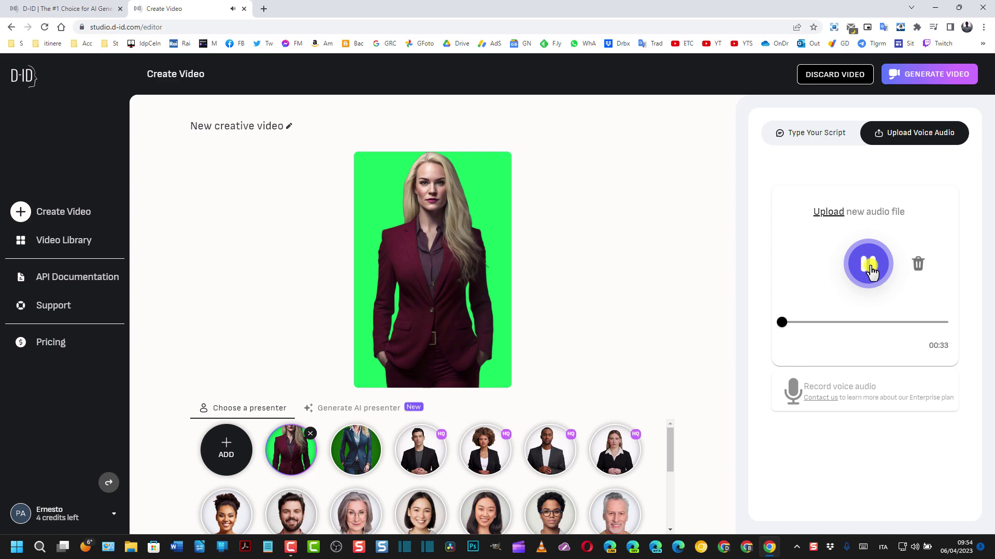
pyautogui.click(871, 267)
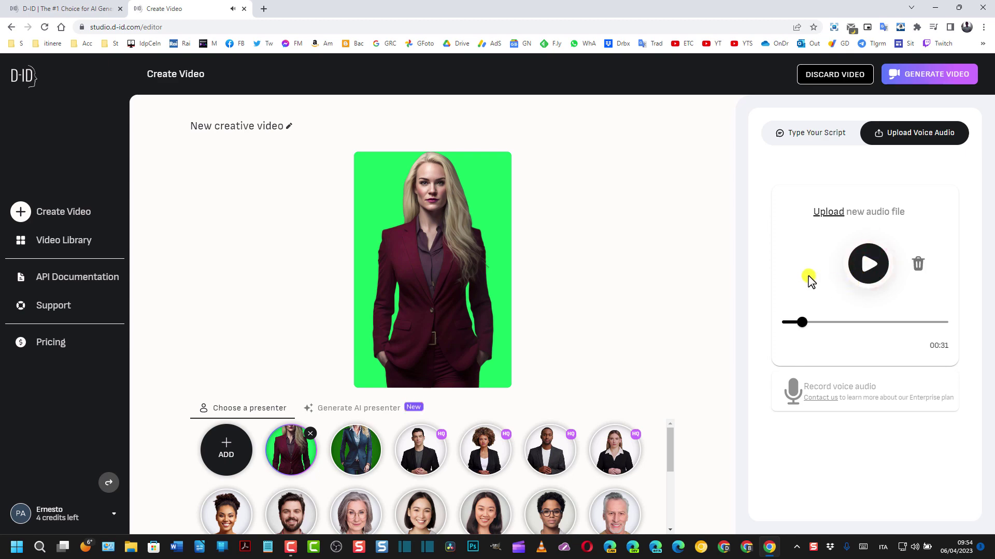
pyautogui.click(811, 136)
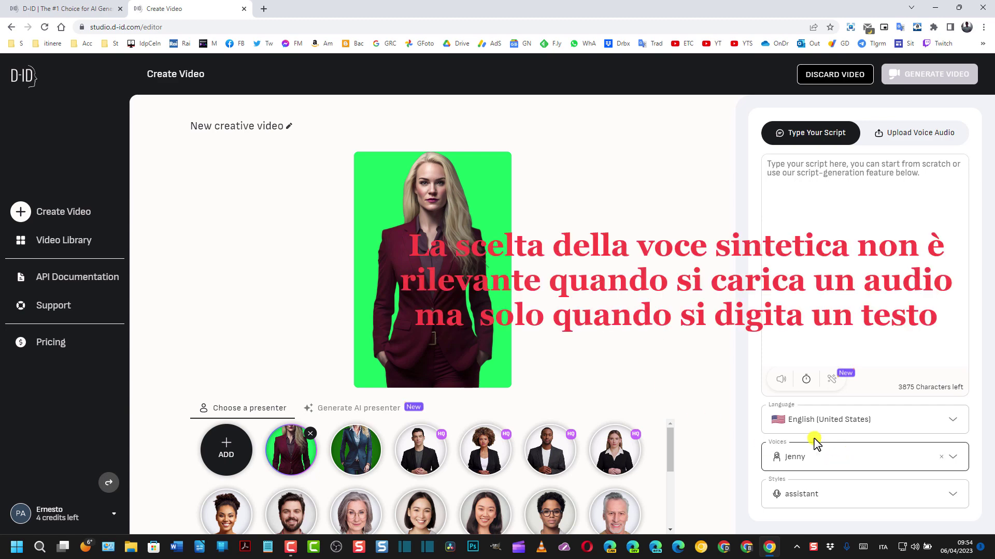
pyautogui.click(953, 423)
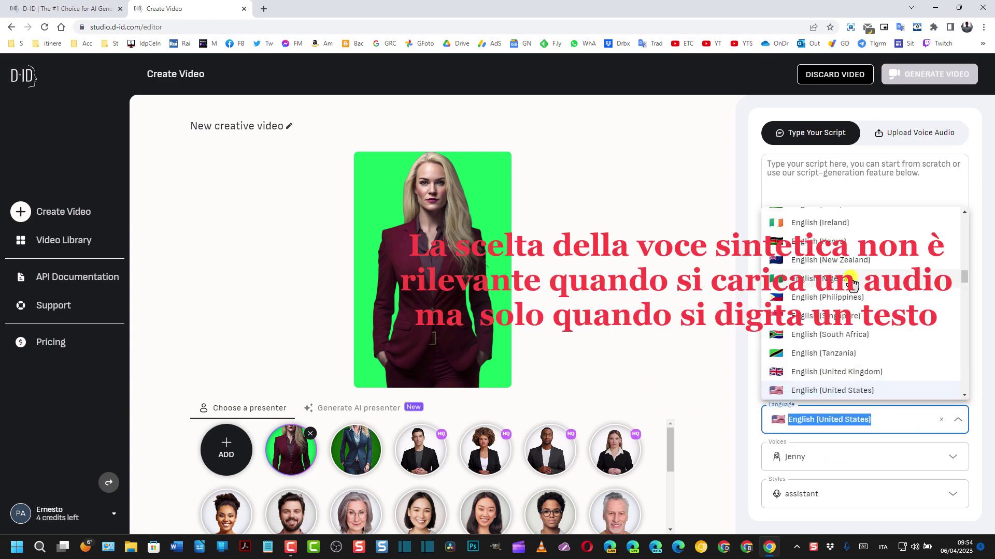
pyautogui.scroll(3, 853, 305)
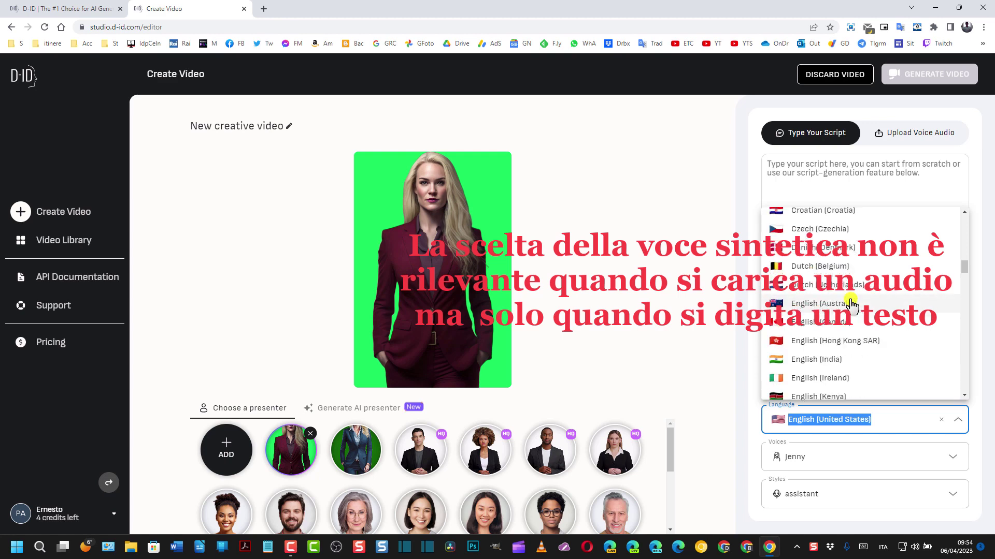
pyautogui.scroll(-8, 849, 311)
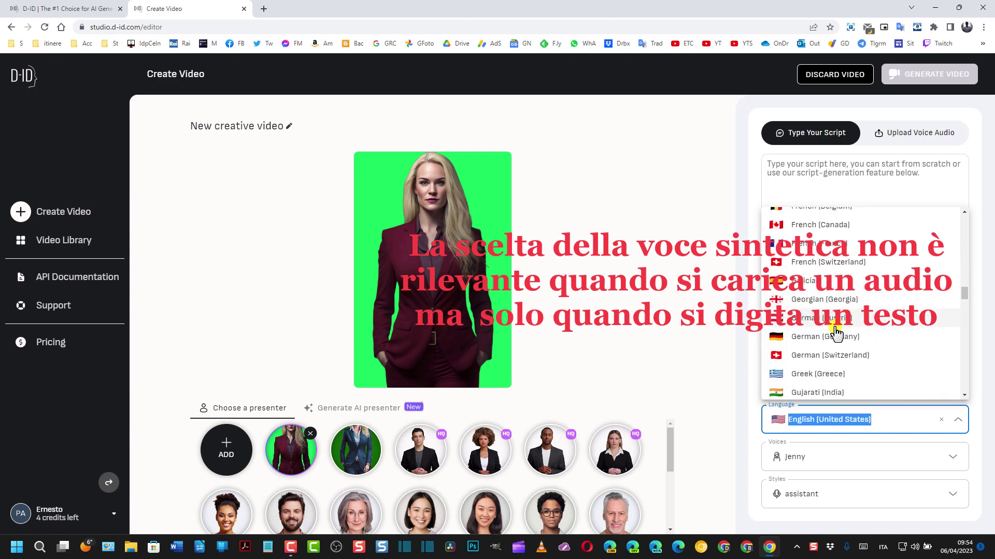
pyautogui.scroll(-1, 835, 332)
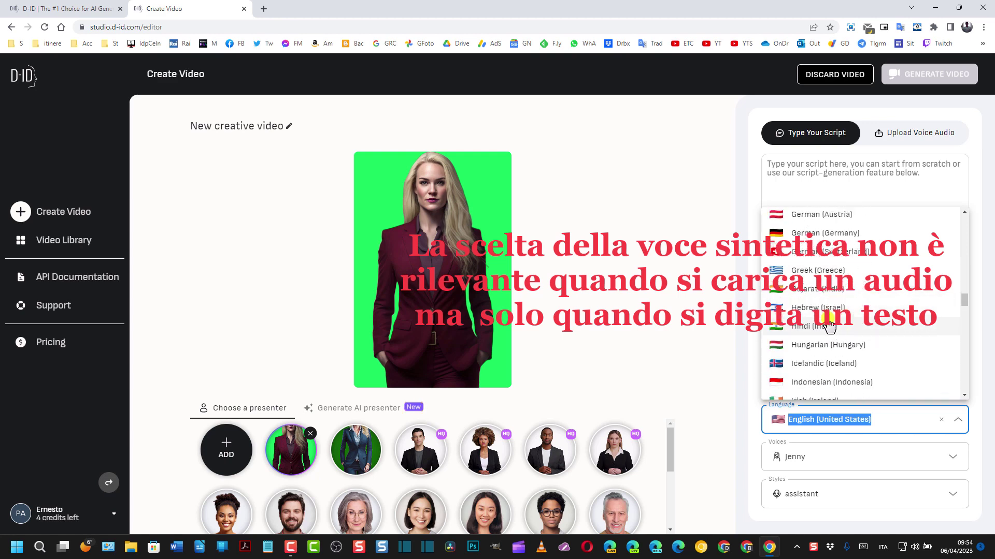
pyautogui.scroll(-1, 829, 326)
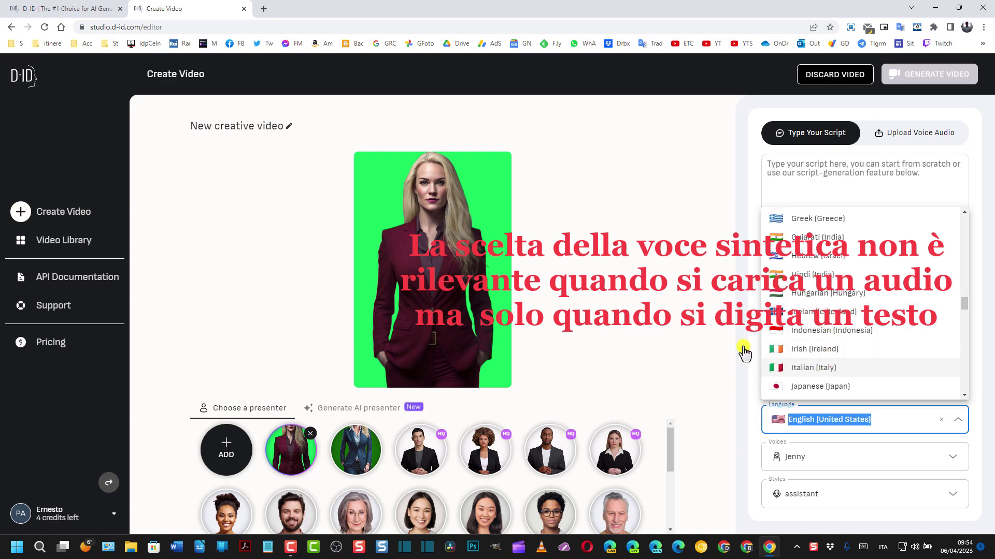
pyautogui.click(686, 333)
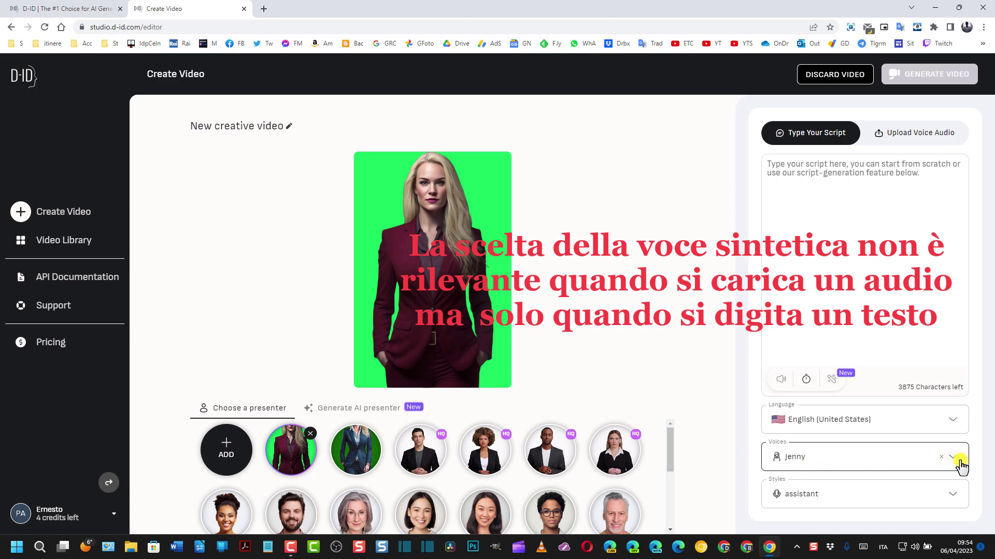
pyautogui.click(955, 460)
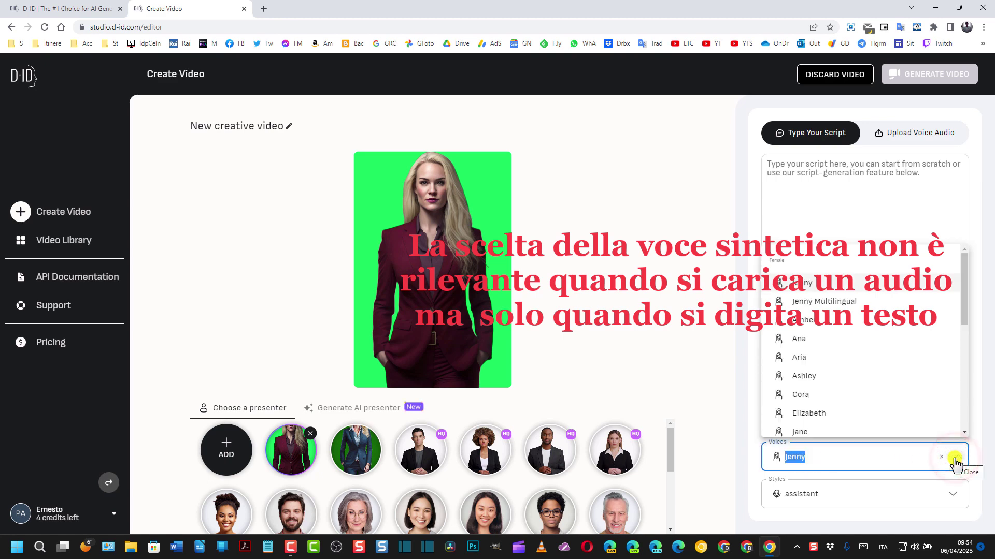
pyautogui.click(710, 371)
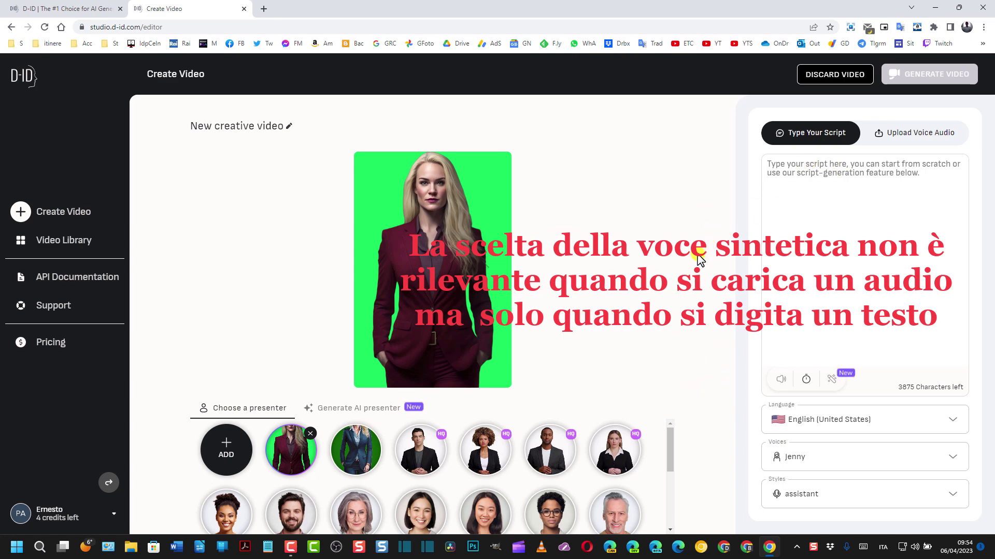
pyautogui.click(956, 499)
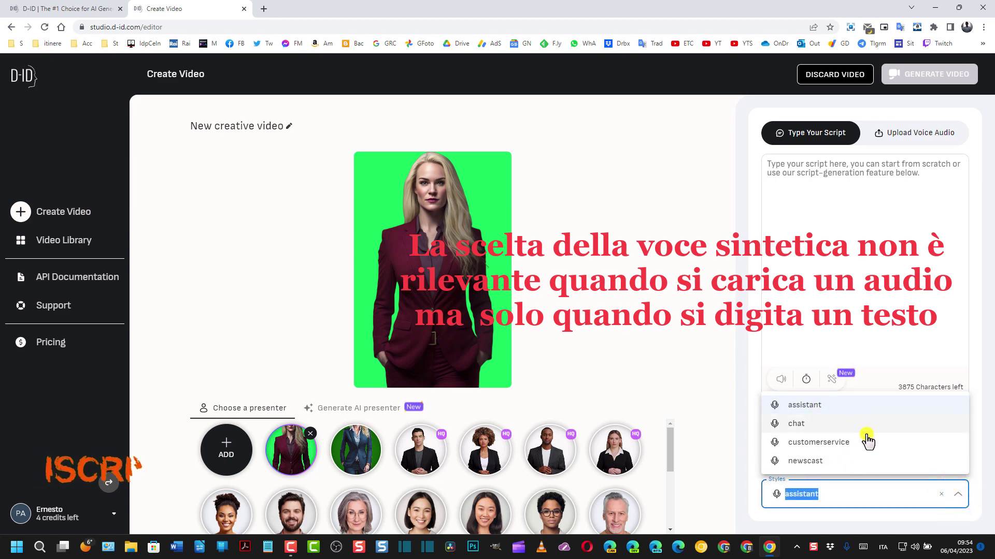
pyautogui.click(659, 322)
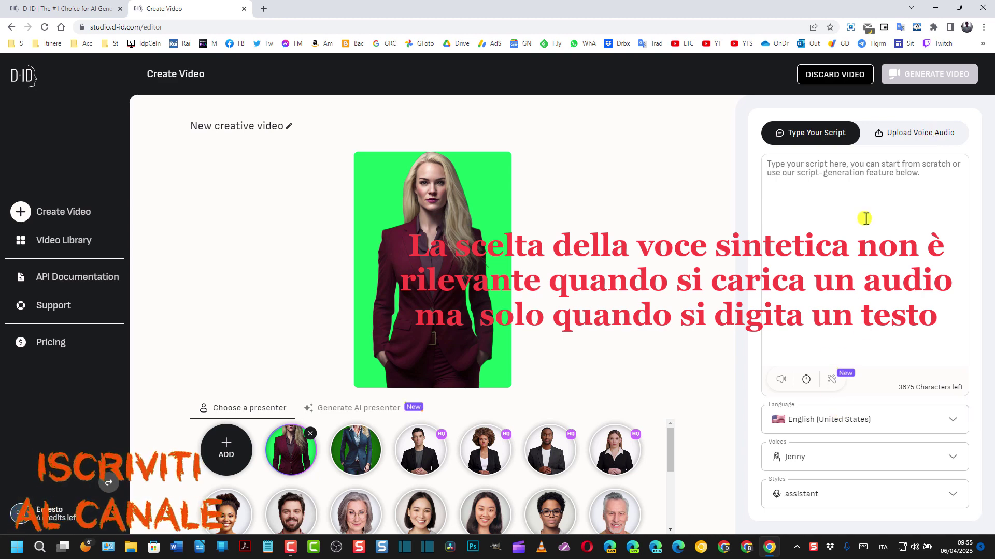
pyautogui.click(922, 136)
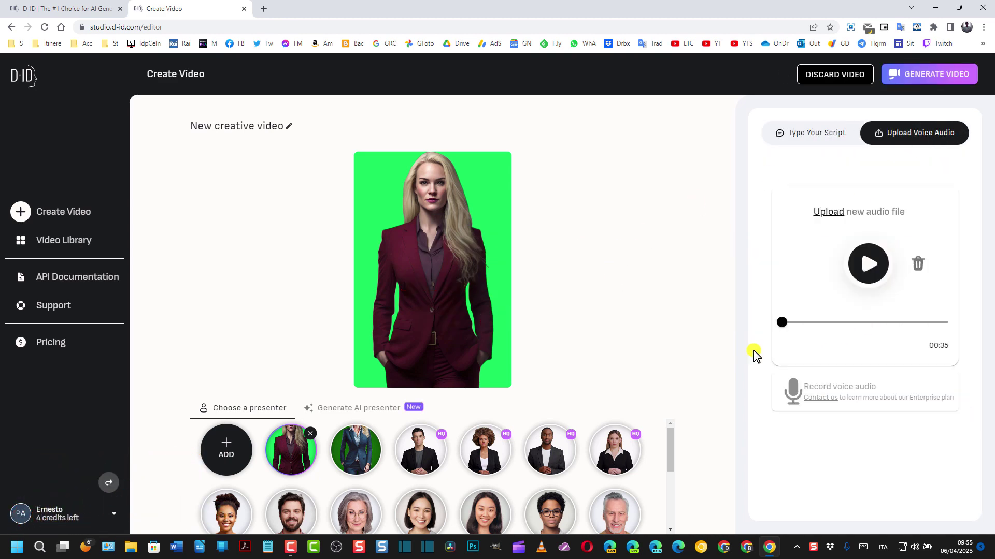
# Step: Preview the voice track, then generate the talking presenter video for 3 credits
pyautogui.click(869, 267)
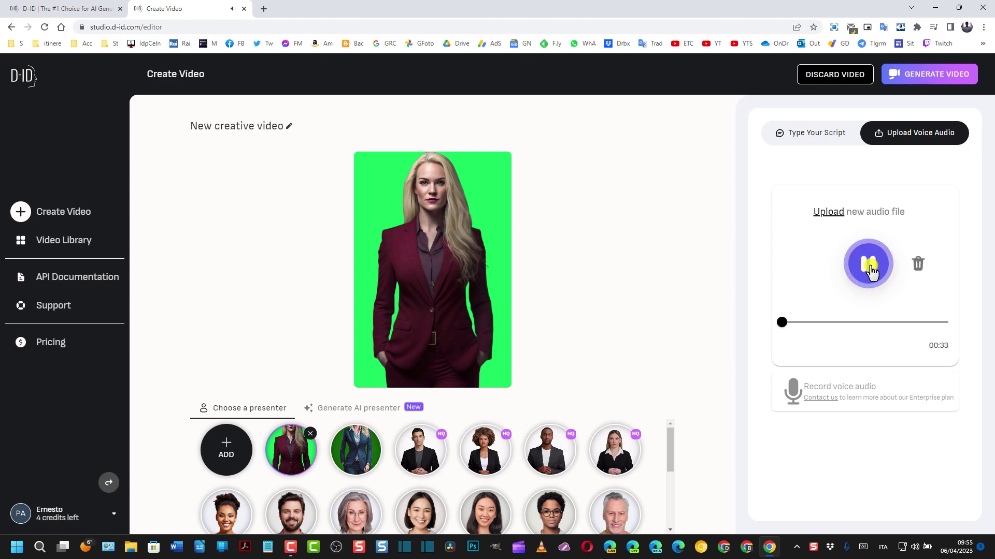
pyautogui.click(869, 267)
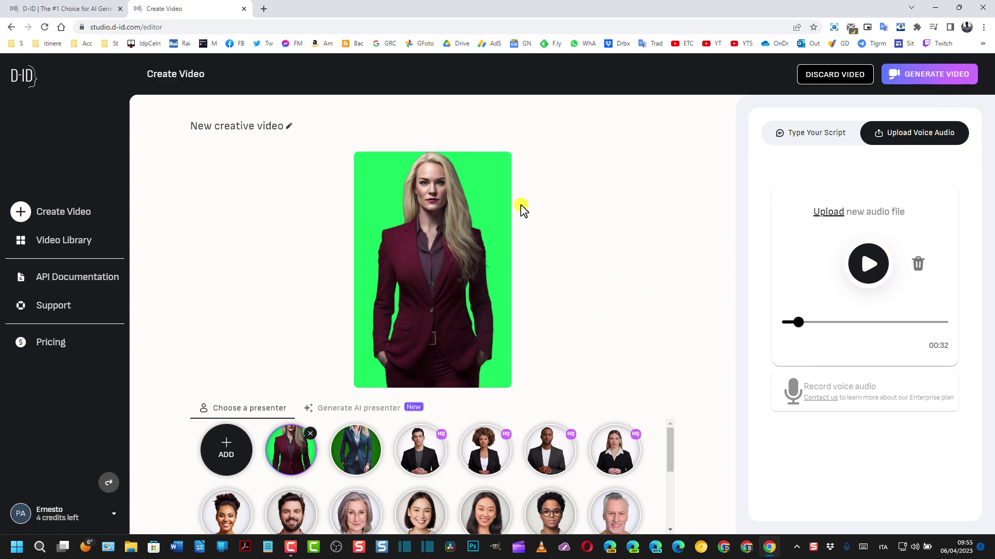
pyautogui.click(952, 75)
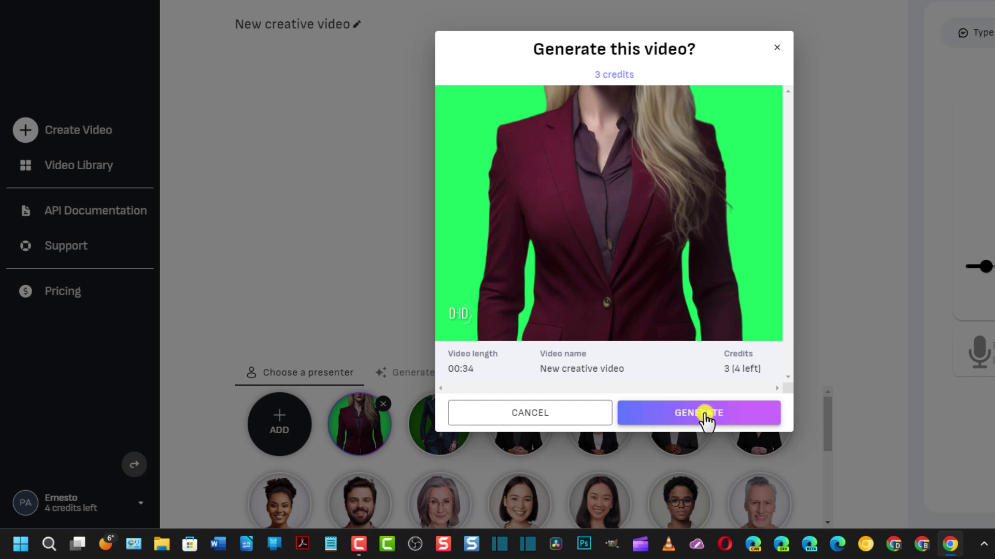
pyautogui.click(706, 415)
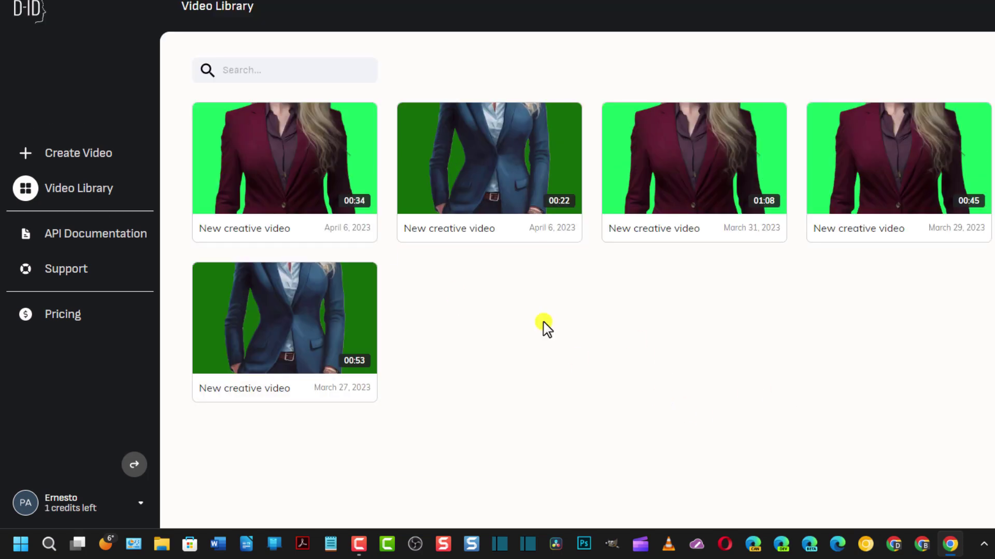
# Step: Play and pause a preview of the newly generated 34-second video
pyautogui.moveTo(361, 153)
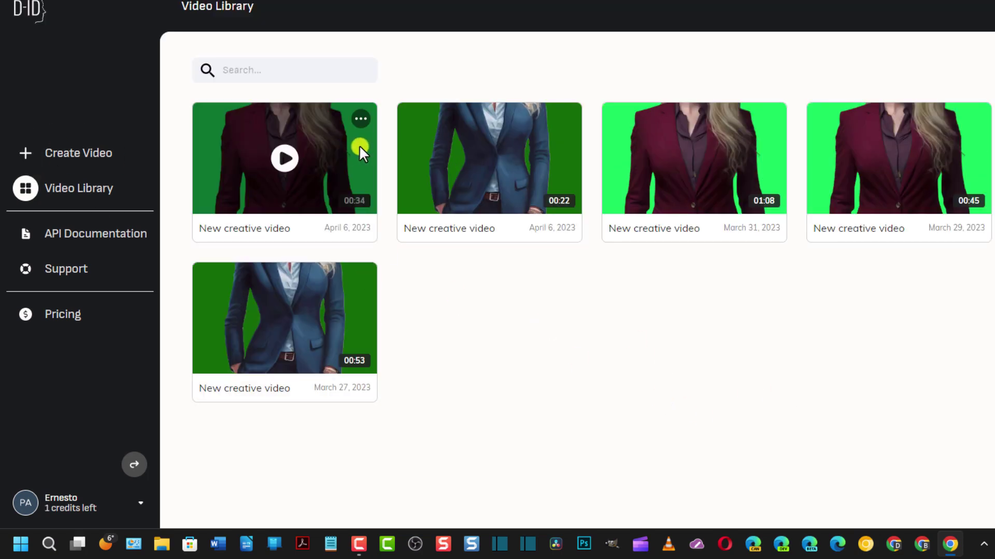
pyautogui.click(285, 160)
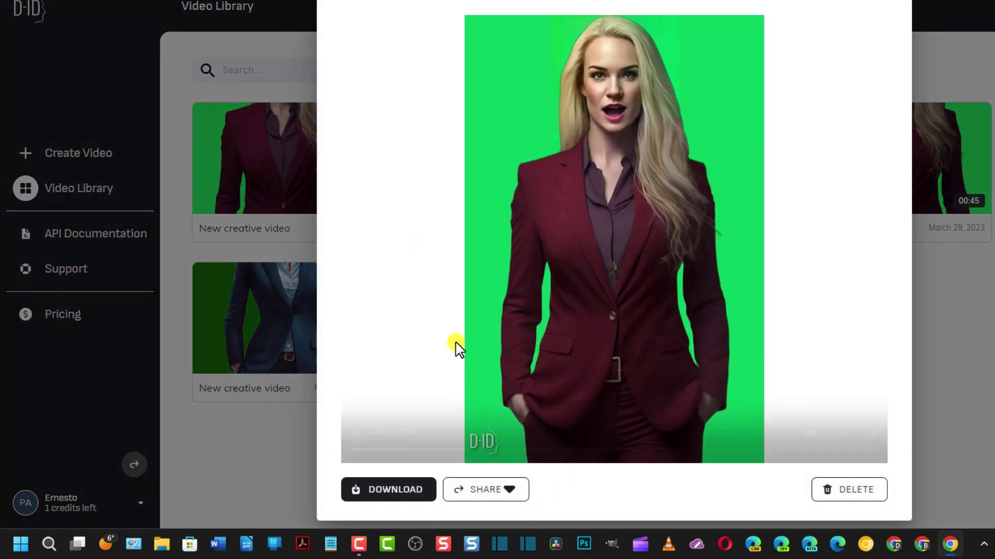
pyautogui.click(355, 434)
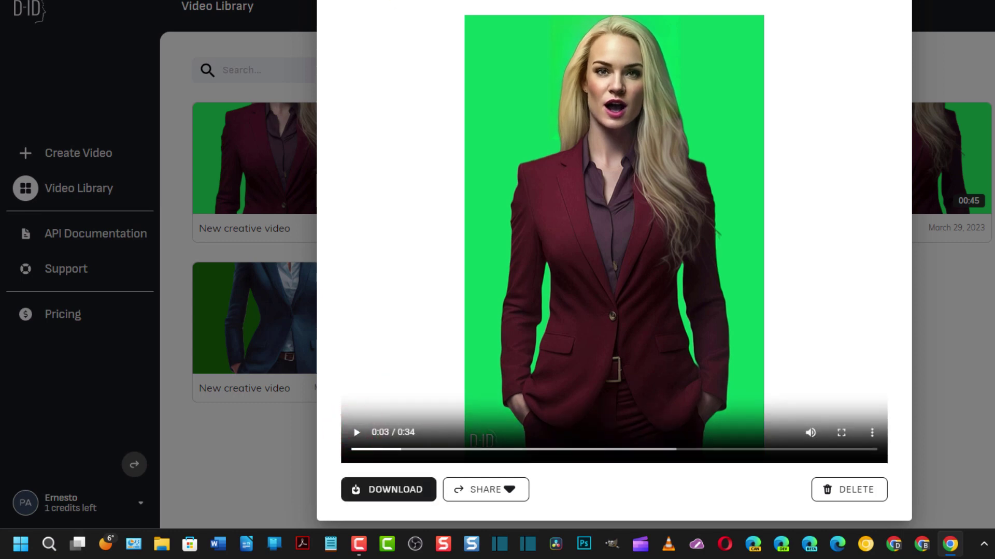
# Step: Rename the video to 'Video di test' and download it
pyautogui.click(386, 62)
pyautogui.write('V')
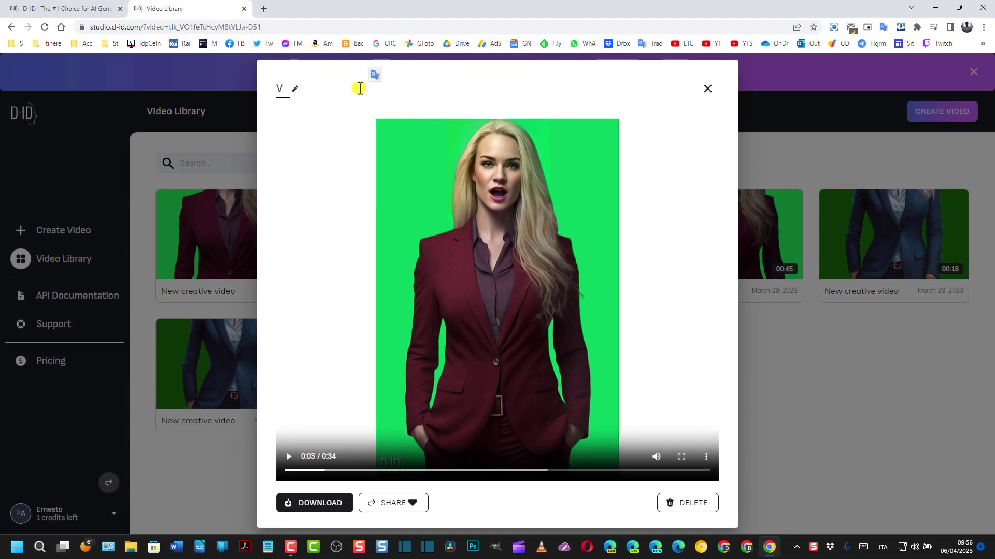
pyautogui.write('ideo di test')
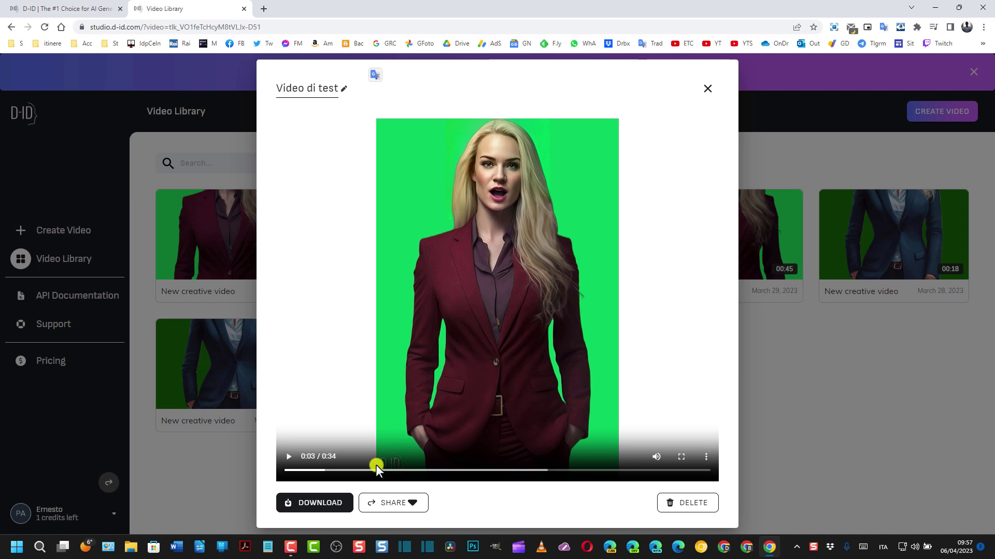
pyautogui.click(317, 502)
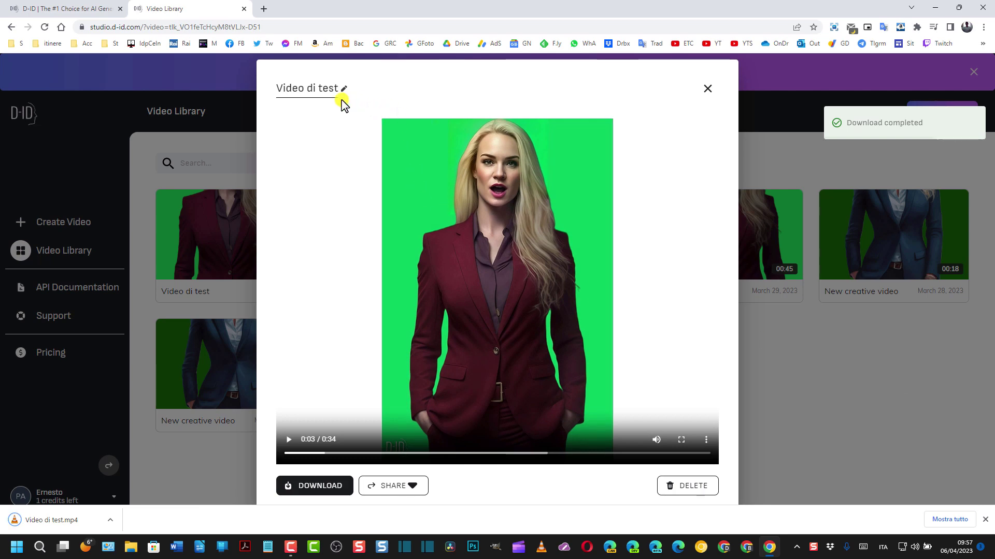
# Step: Open Video di test.mp4 in VLC and play and pause it
pyautogui.click(47, 522)
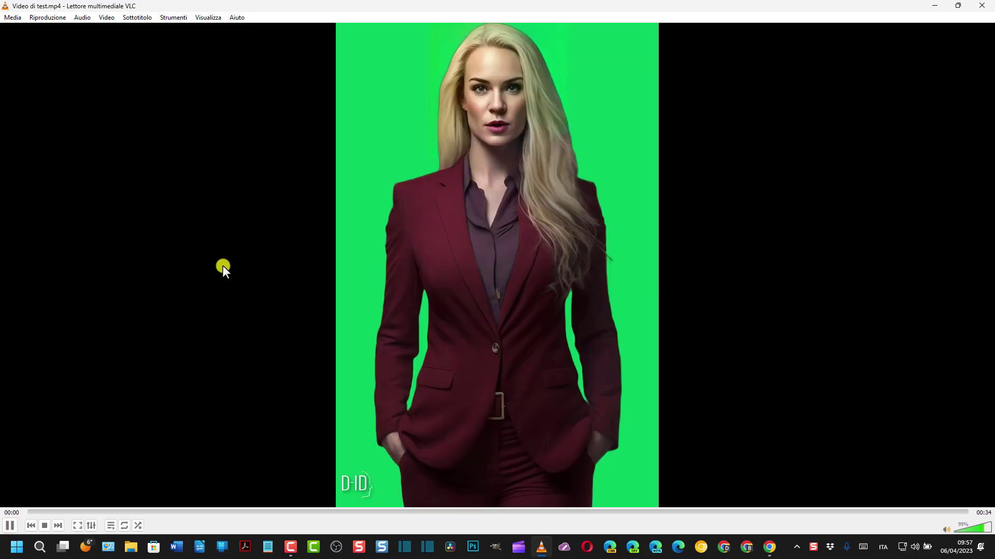
pyautogui.click(9, 526)
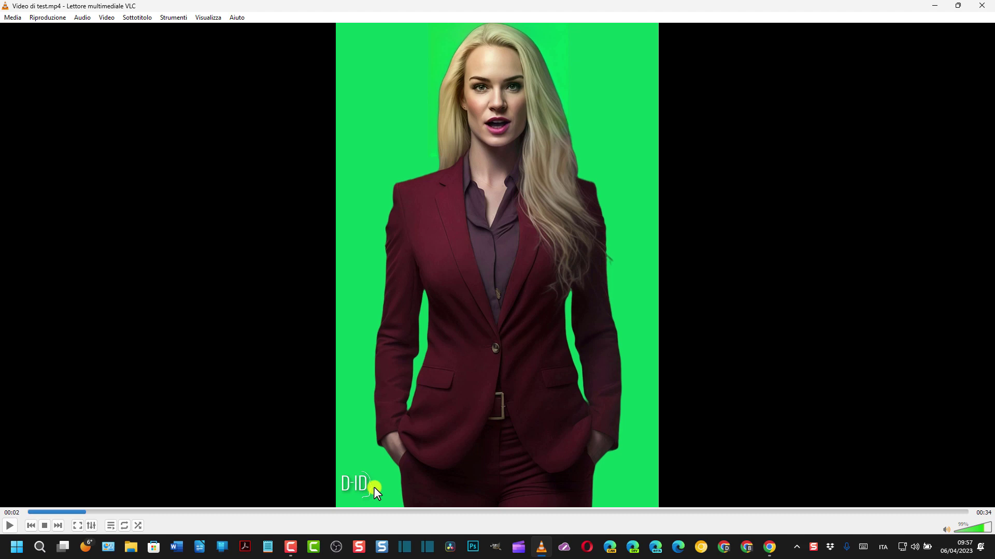
pyautogui.click(11, 525)
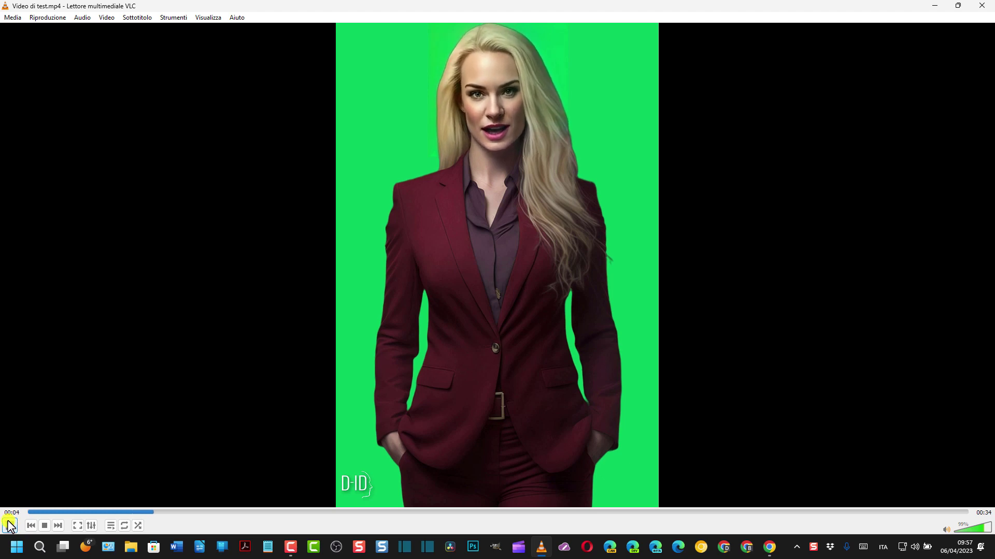
pyautogui.click(9, 525)
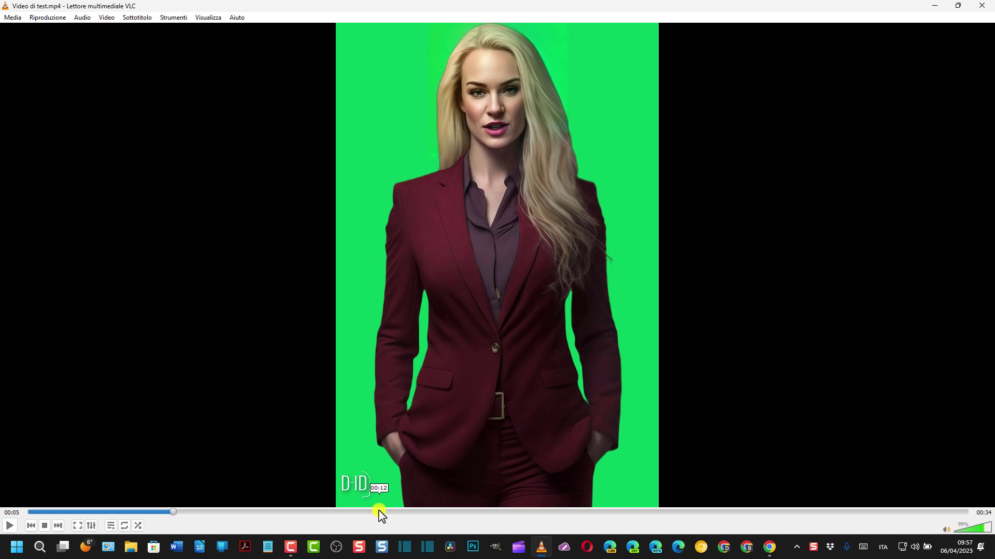
# Step: Close VLC, minimise Chrome and launch Shotcut with a new project
pyautogui.click(982, 6)
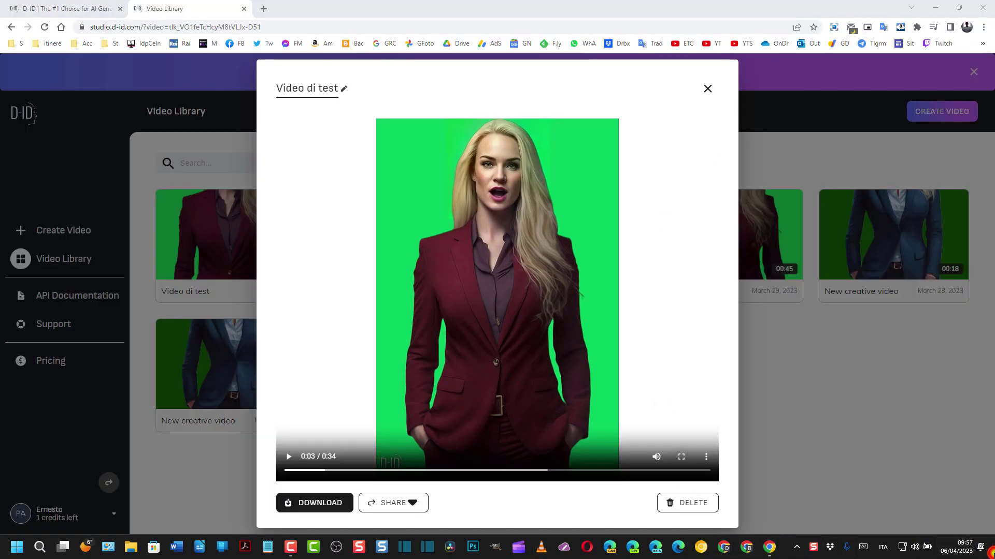
pyautogui.click(992, 557)
pyautogui.click(589, 402)
pyautogui.click(427, 547)
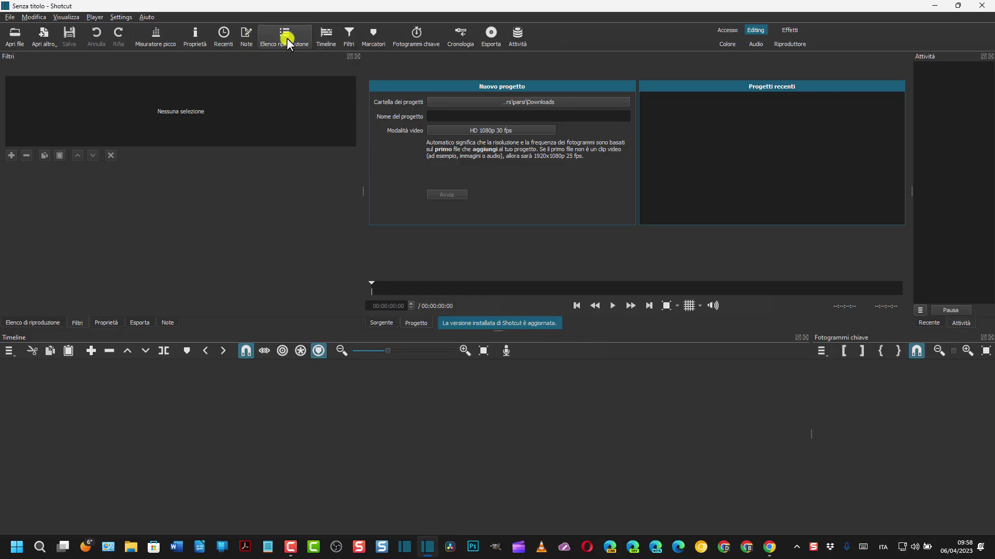
# Step: Add Video di test.mp4 from Downloads to Shotcut's playlist
pyautogui.click(287, 39)
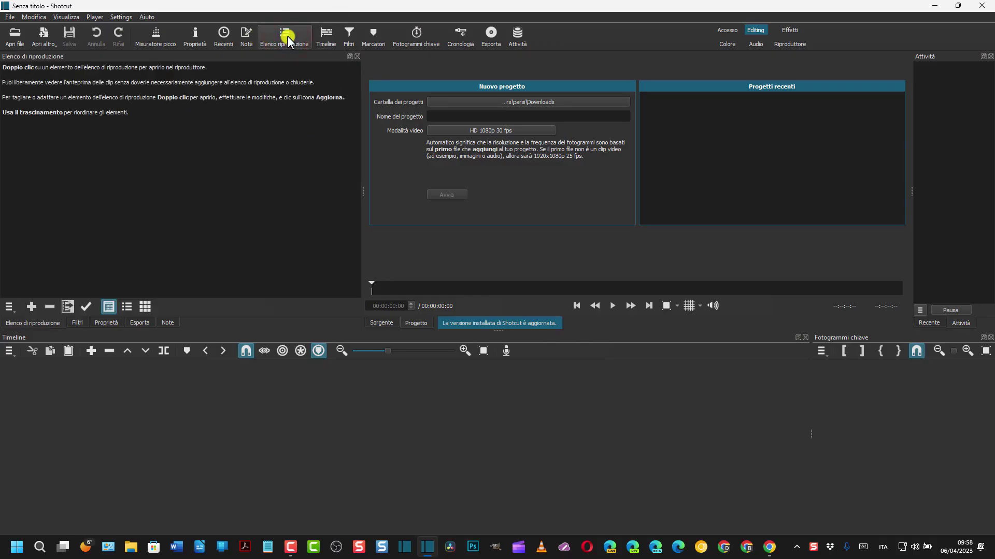
pyautogui.click(132, 547)
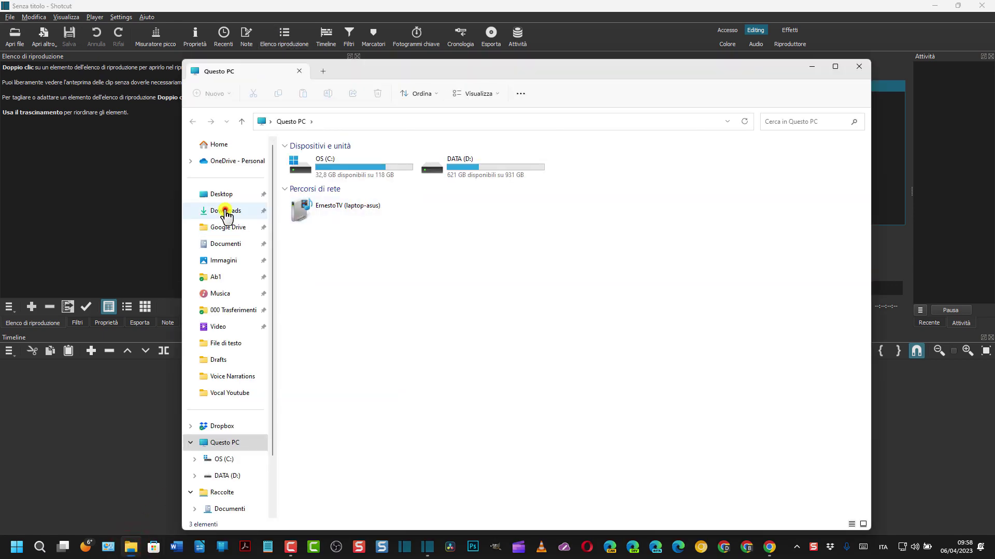
pyautogui.click(225, 211)
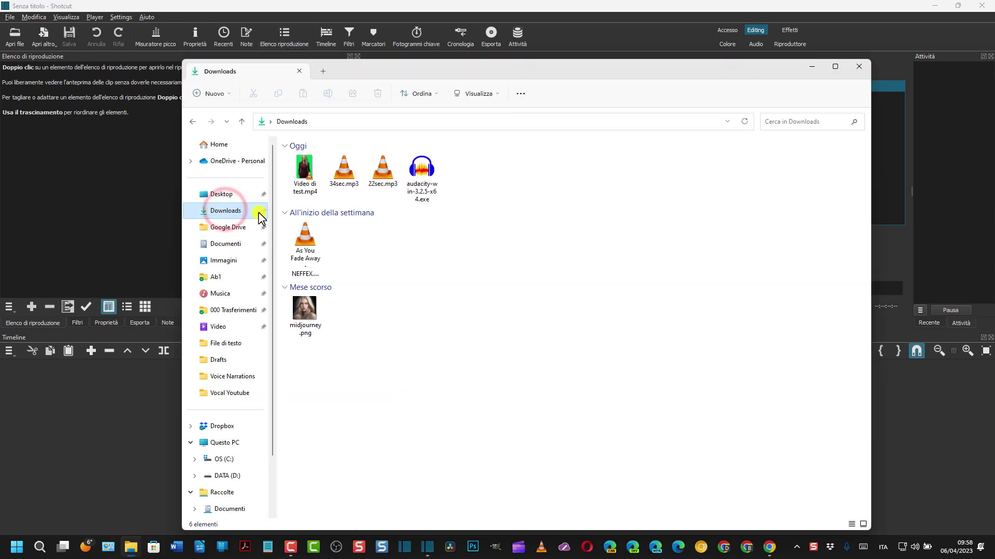
pyautogui.moveTo(304, 169); pyautogui.dragTo(80, 156)
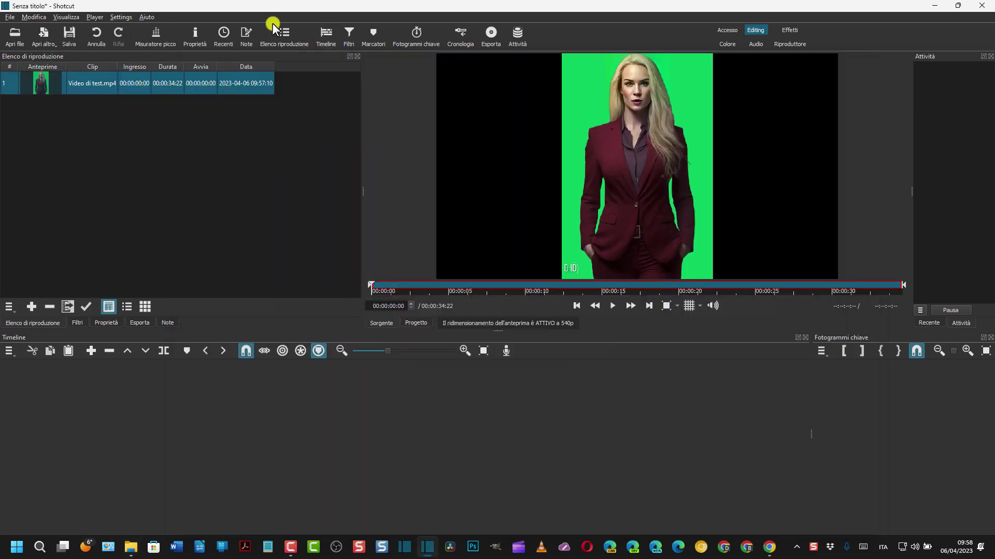
# Step: Set the project video mode to HD 1080p 30 fps
pyautogui.click(123, 15)
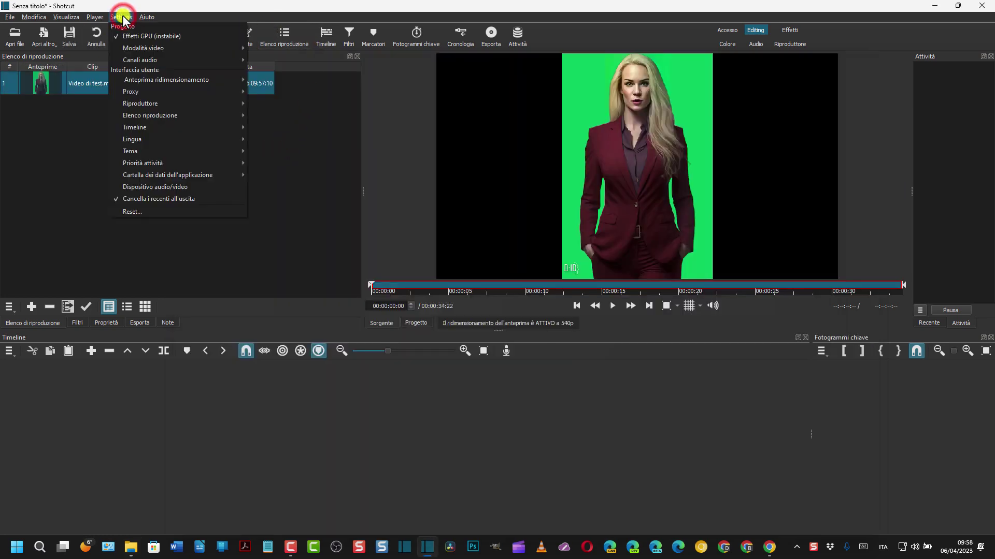
pyautogui.moveTo(134, 52)
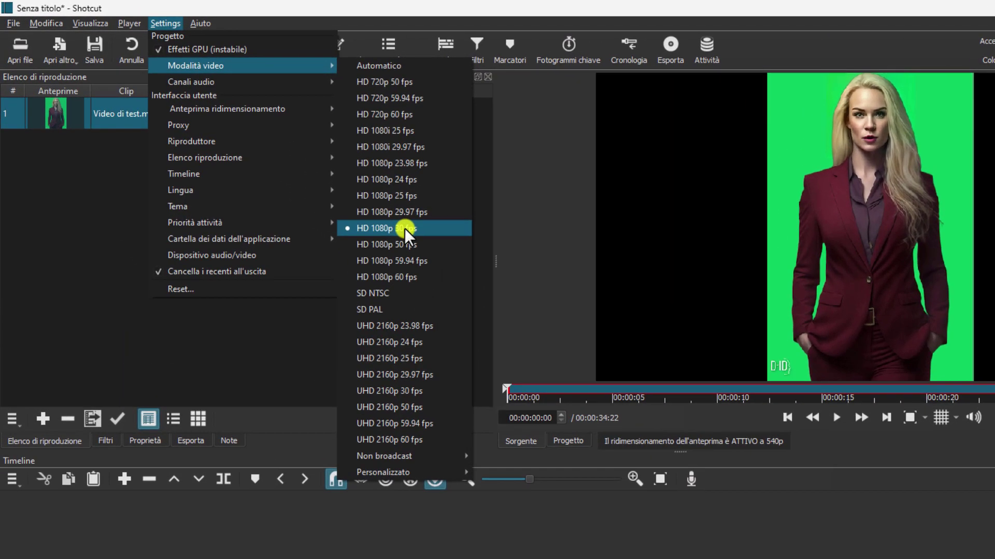
pyautogui.click(297, 167)
pyautogui.click(405, 228)
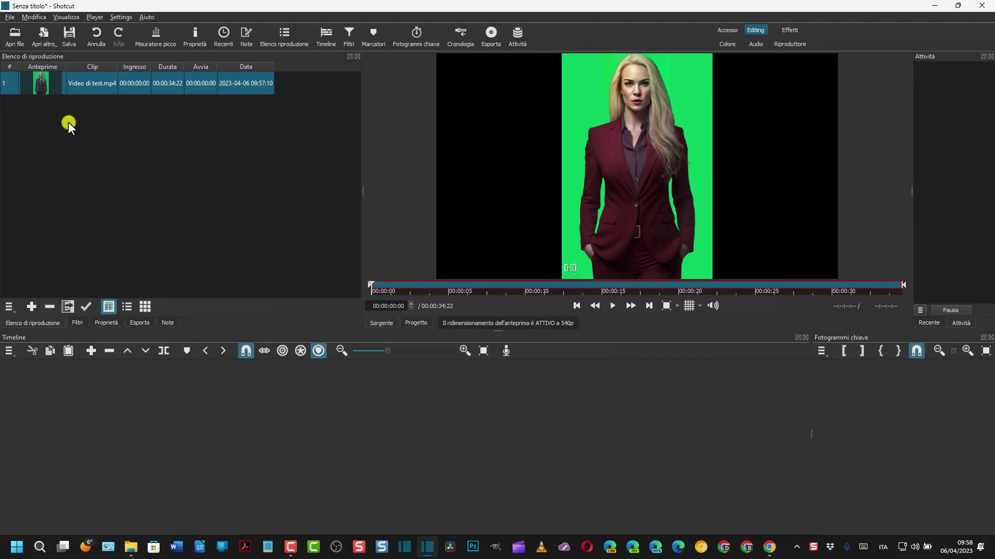
# Step: Put Video di test.mp4 on the timeline, add a video track, and move the clip to V2
pyautogui.moveTo(89, 79); pyautogui.dragTo(138, 394)
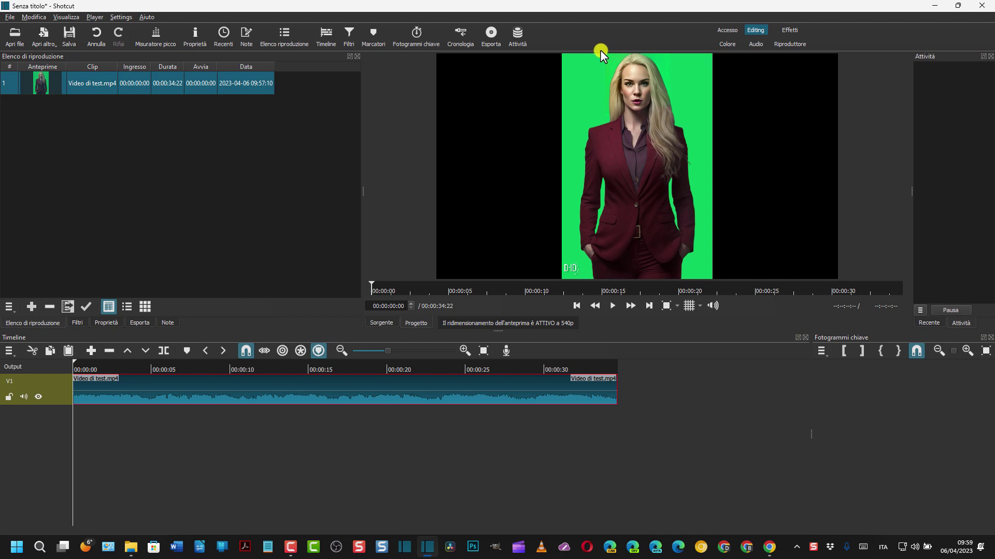
pyautogui.click(9, 351)
pyautogui.moveTo(31, 362)
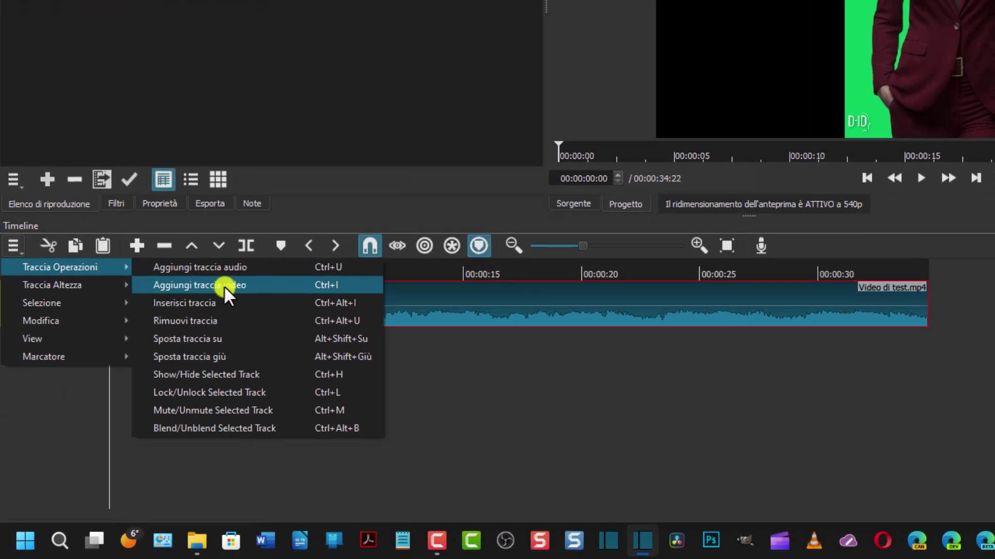
pyautogui.click(224, 285)
pyautogui.moveTo(189, 414); pyautogui.dragTo(183, 396)
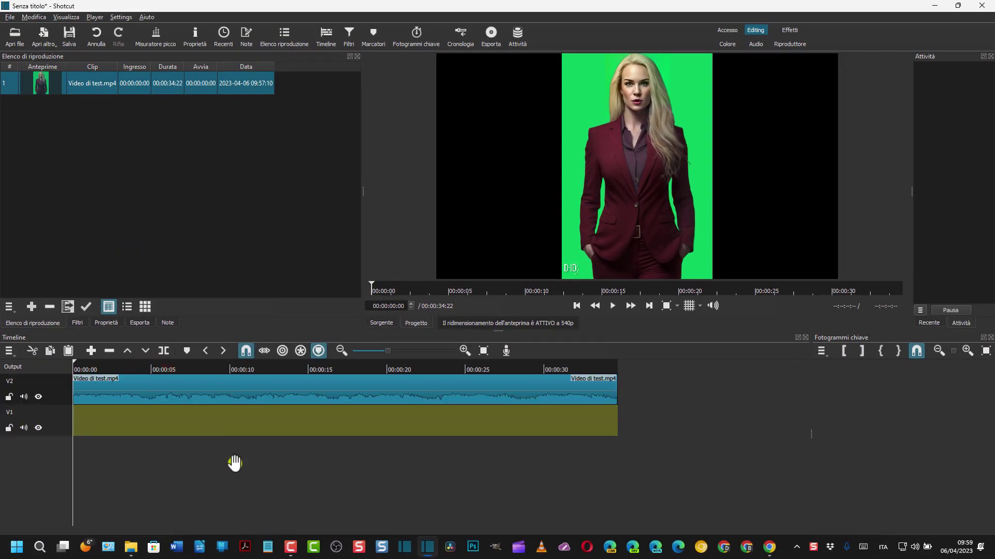
pyautogui.click(41, 35)
# Step: Create a #FF0CCA60 colour clip sampled from the green screen and add it to the playlist
pyautogui.click(57, 53)
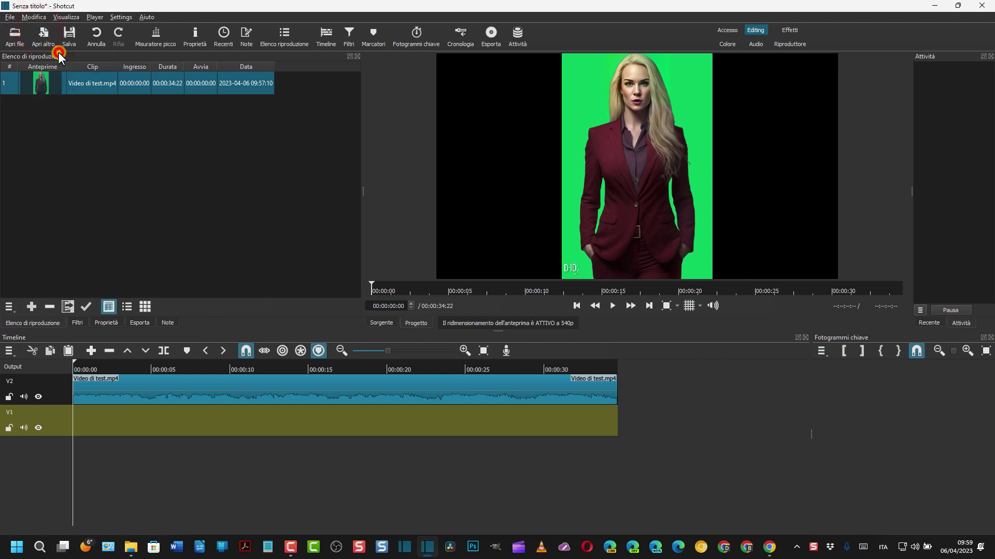
pyautogui.click(416, 243)
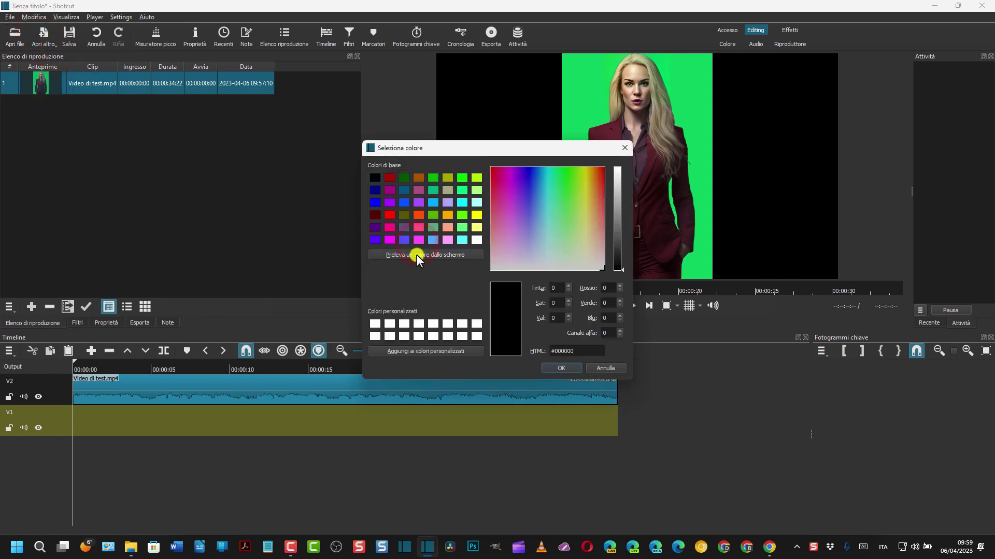
pyautogui.click(416, 254)
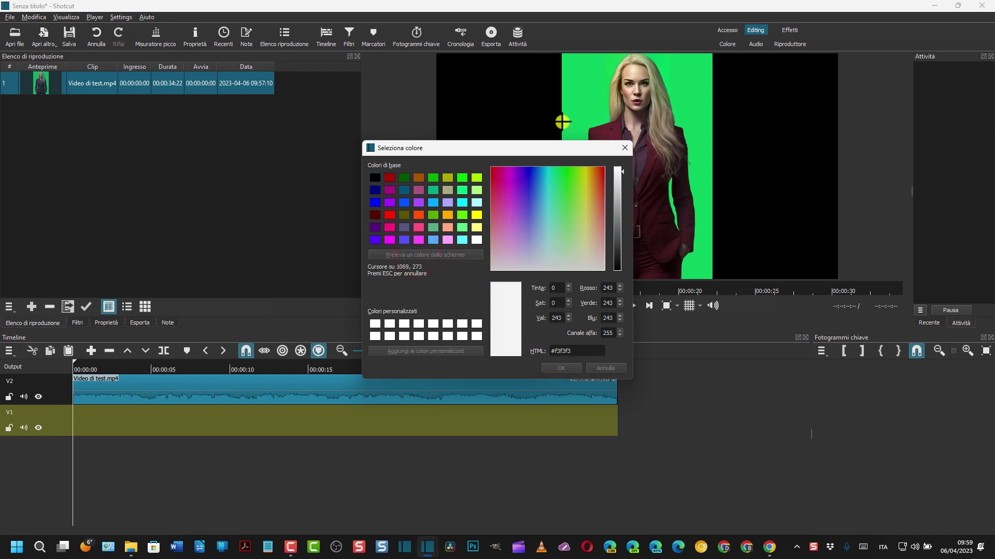
pyautogui.click(585, 86)
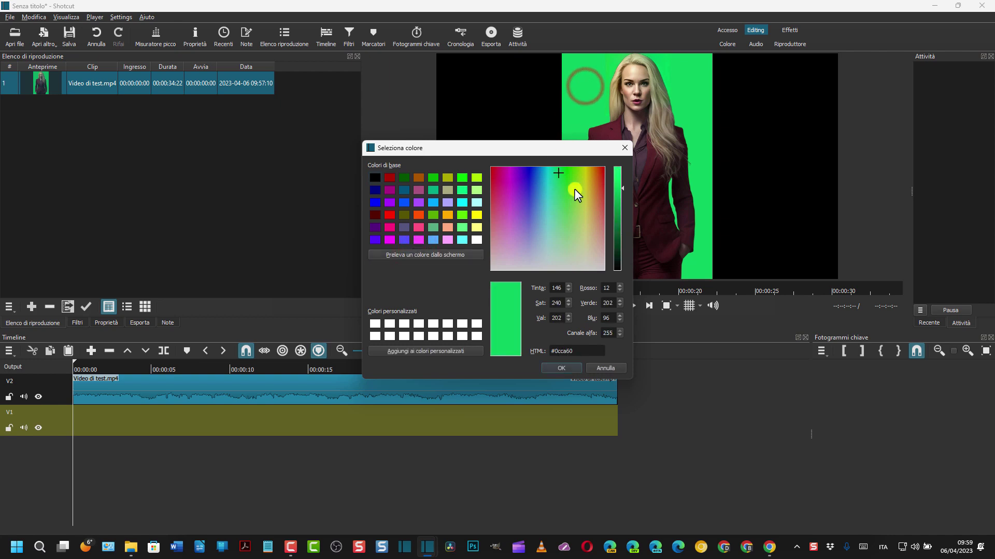
pyautogui.click(561, 369)
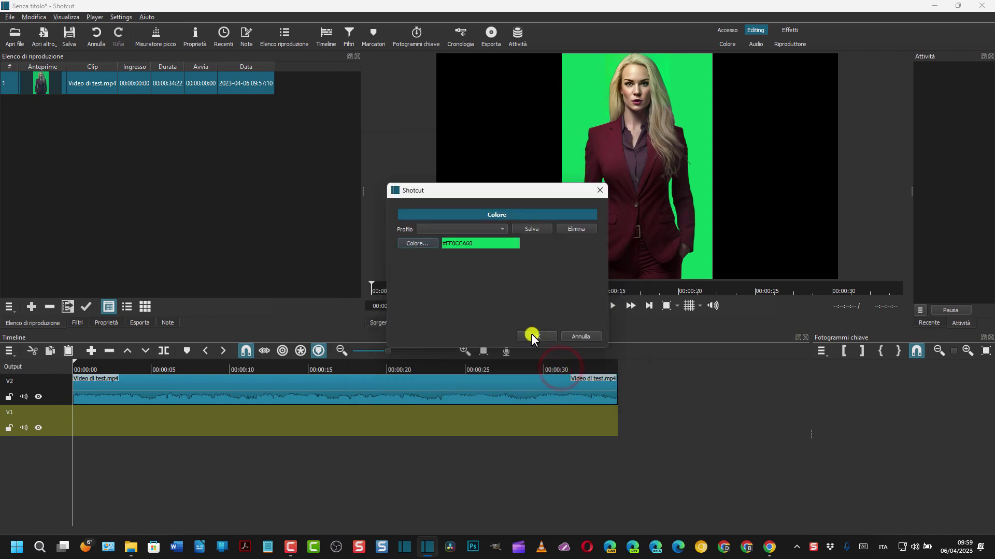
pyautogui.click(538, 337)
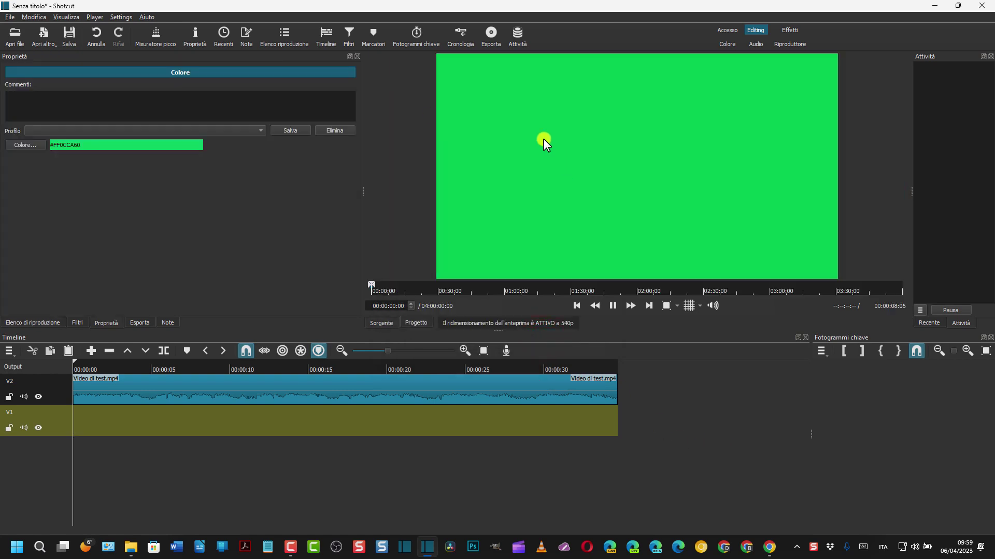
pyautogui.click(286, 36)
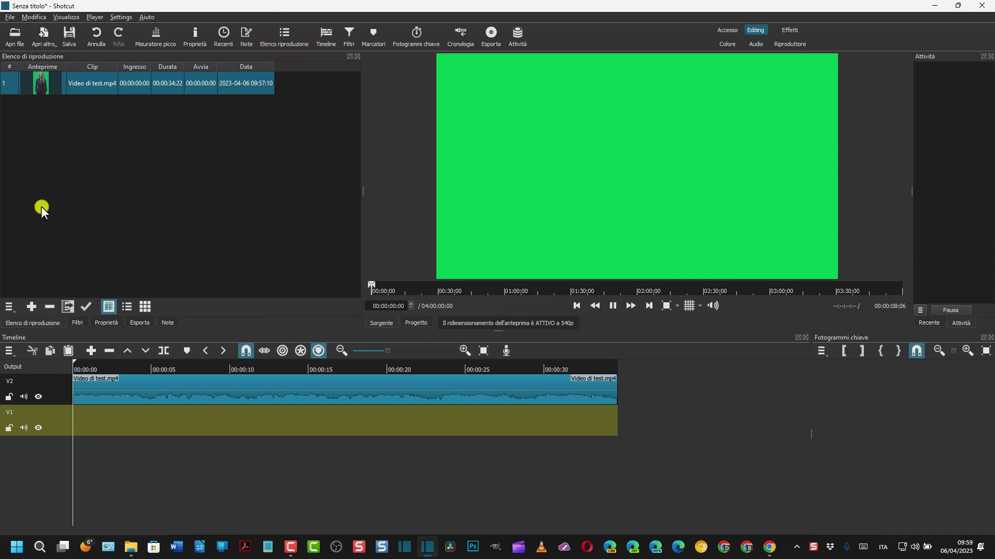
pyautogui.click(29, 306)
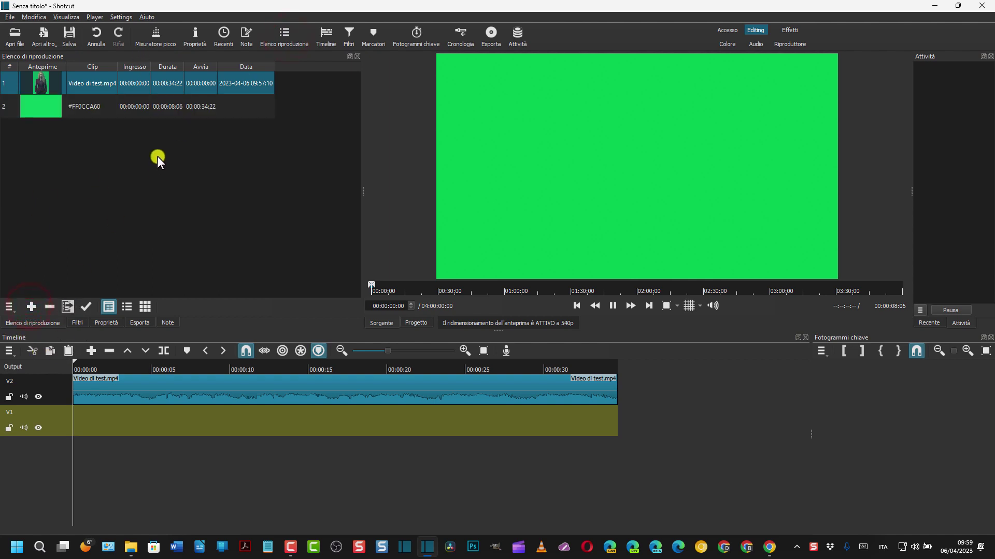
pyautogui.click(79, 106)
# Step: Lay the green clip on V1, extend it to 00:00:34:22, then select the V2 video clip
pyautogui.moveTo(72, 103); pyautogui.dragTo(80, 414)
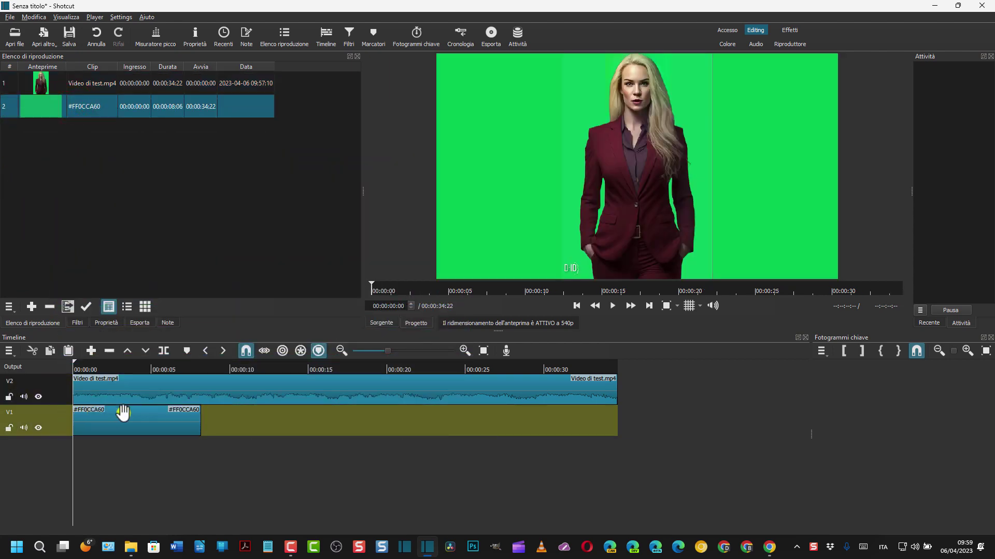
pyautogui.click(136, 422)
pyautogui.moveTo(199, 426); pyautogui.dragTo(622, 446)
pyautogui.click(306, 424)
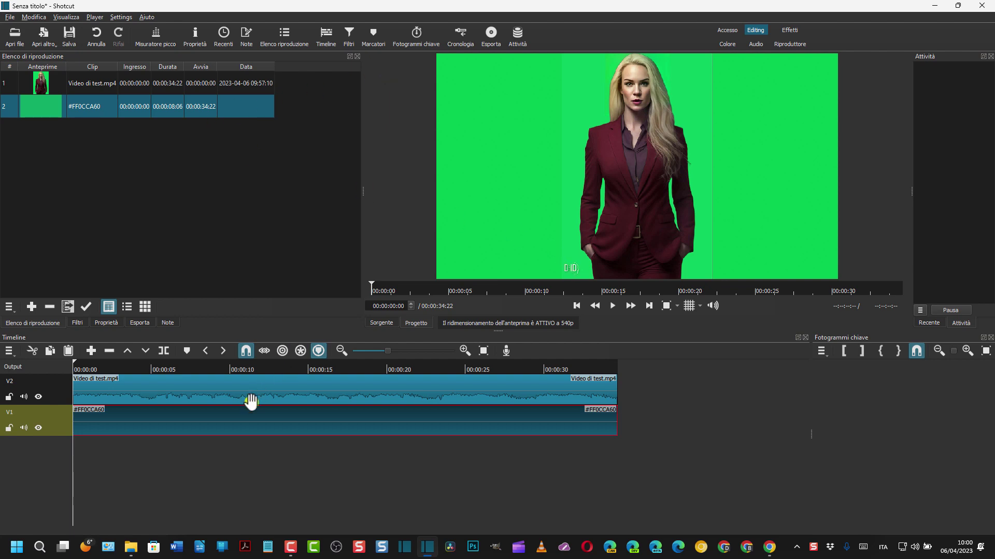
pyautogui.click(234, 387)
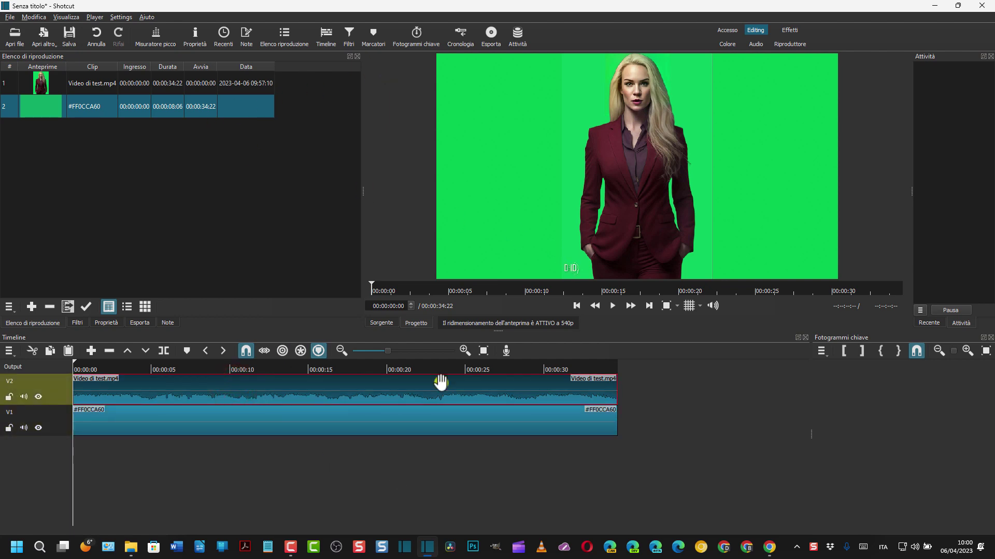
# Step: Add the Rimozione macchie video filter to the Video di test.mp4 clip
pyautogui.click(351, 37)
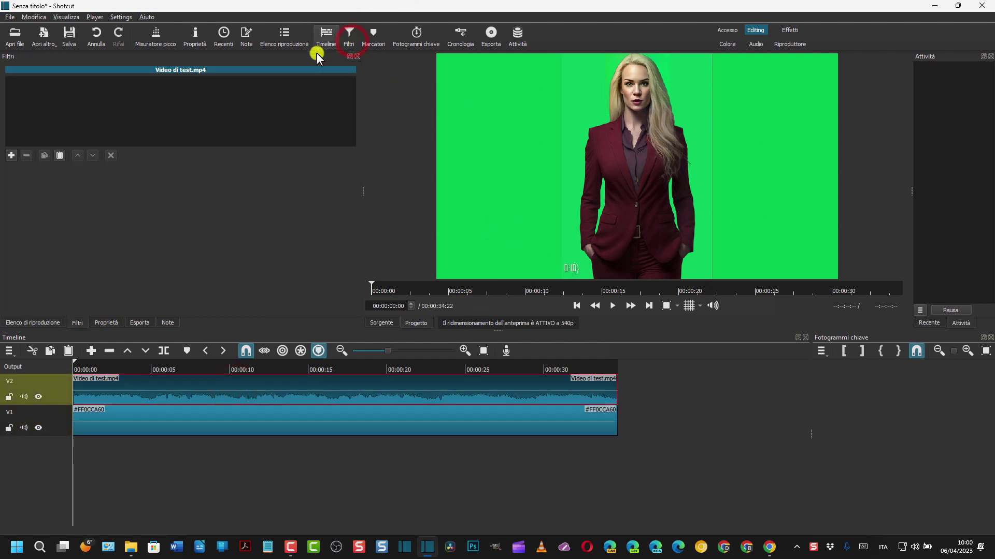
pyautogui.click(11, 156)
pyautogui.click(76, 96)
pyautogui.scroll(-4, 95, 197)
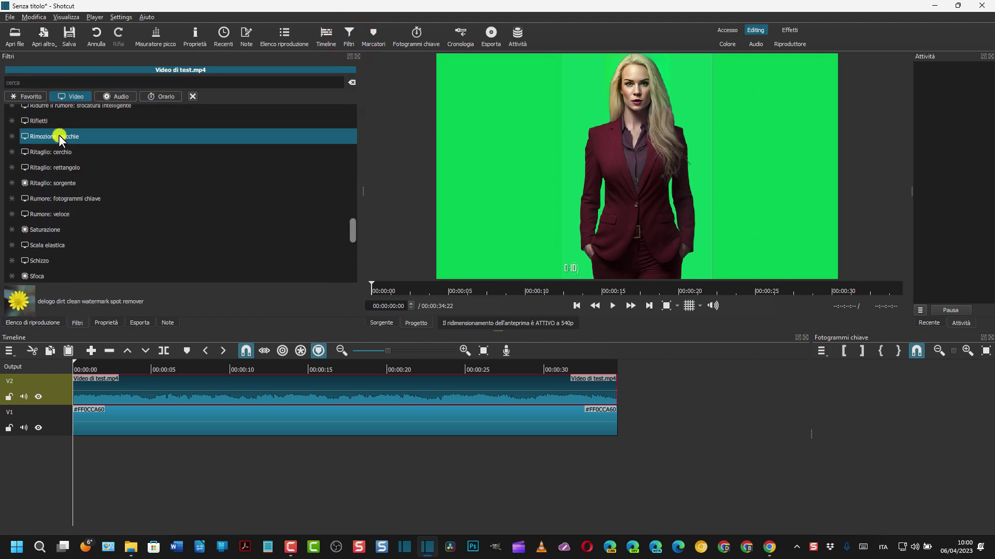
pyautogui.click(96, 196)
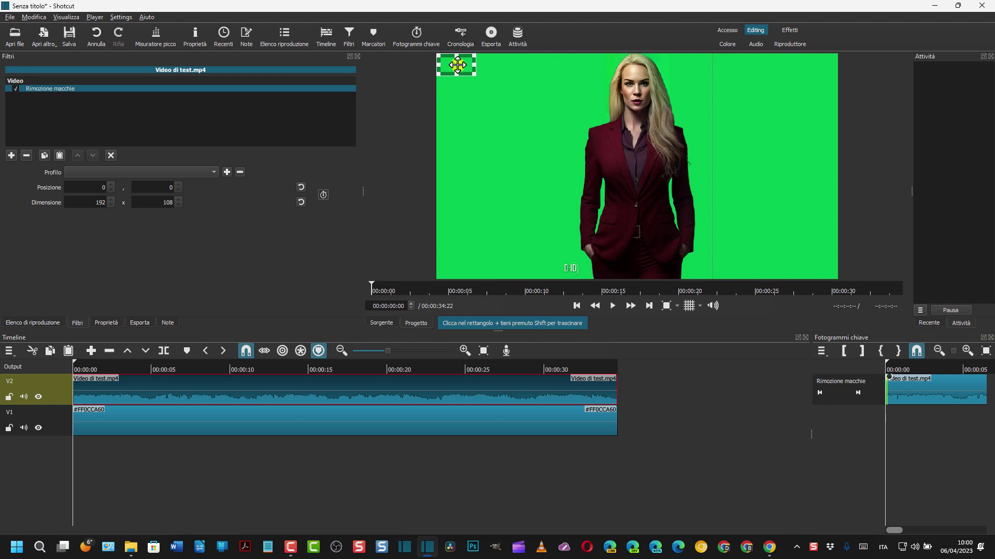
# Step: Place the 115×108 removal box at 594,973 over the bottom watermark
pyautogui.moveTo(457, 65); pyautogui.dragTo(535, 209)
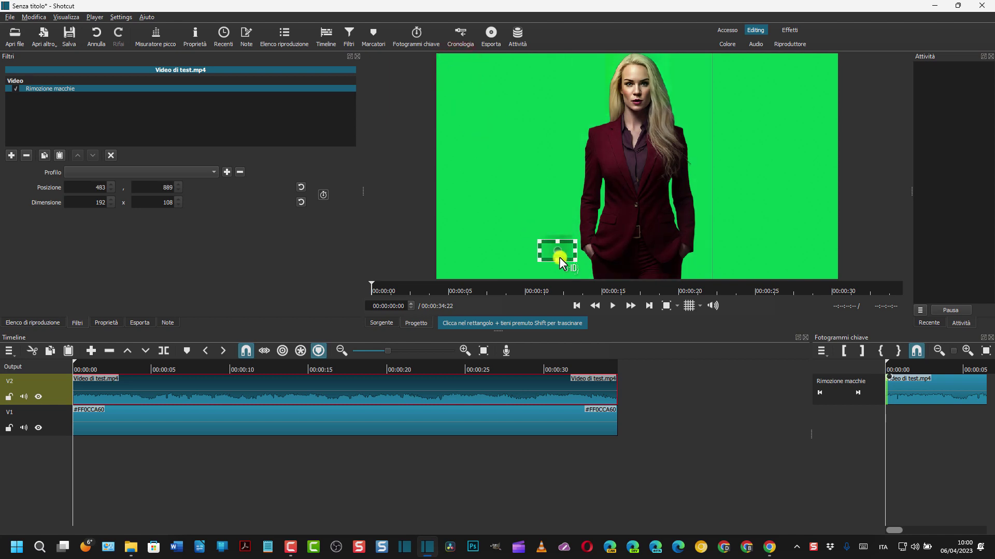
pyautogui.moveTo(559, 258); pyautogui.dragTo(572, 268)
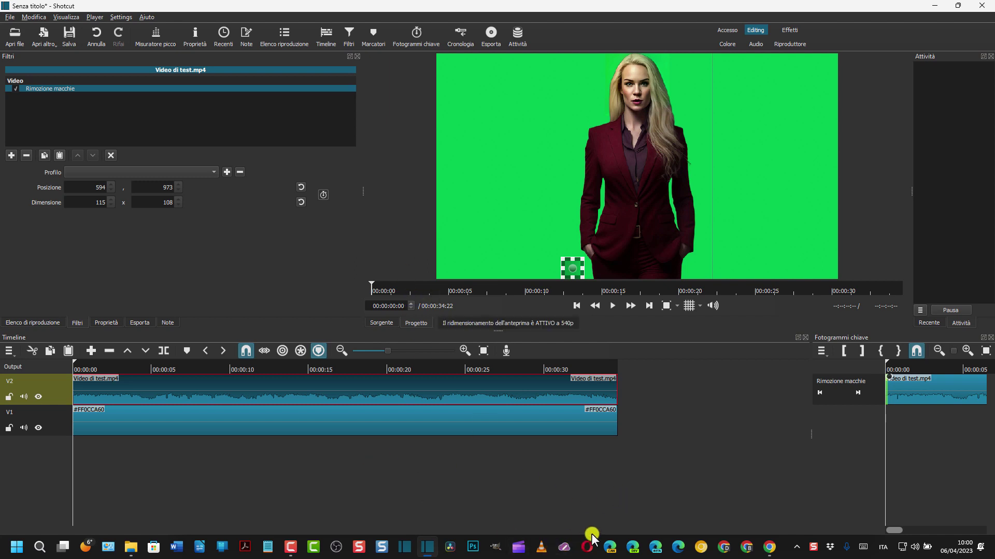
pyautogui.hscroll(3, 702, 472)
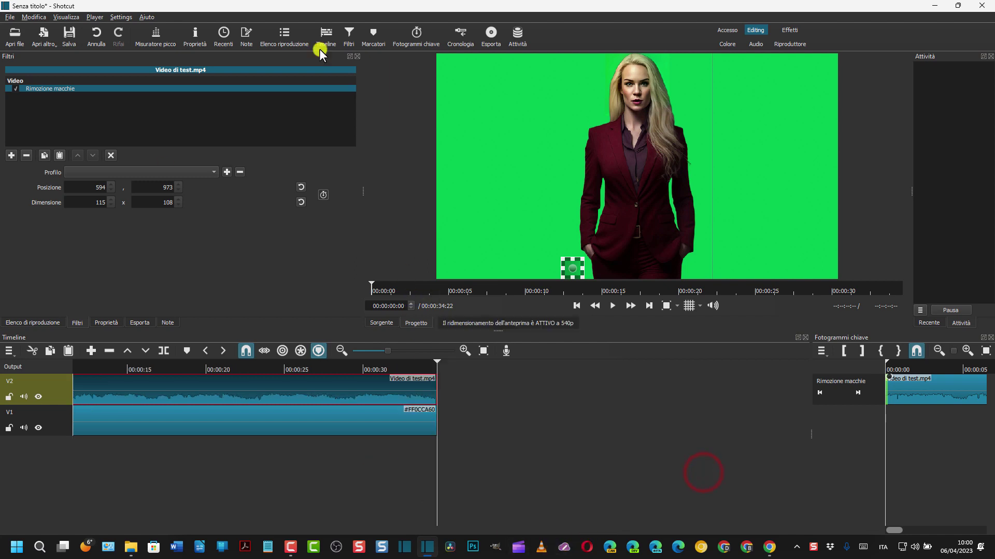
# Step: Export the timeline as video1.mp4 into Downloads with the default H.264/AAC preset
pyautogui.click(491, 34)
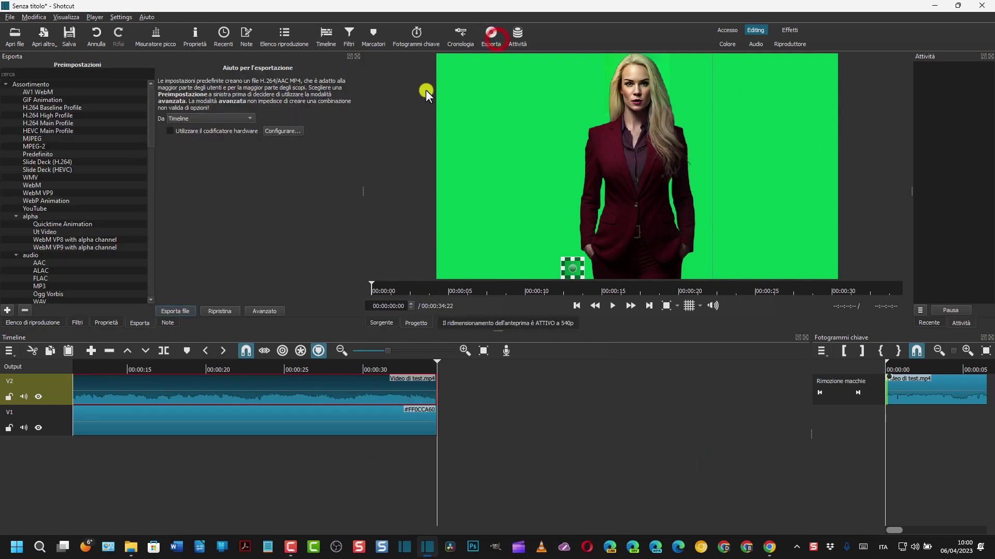
pyautogui.click(181, 310)
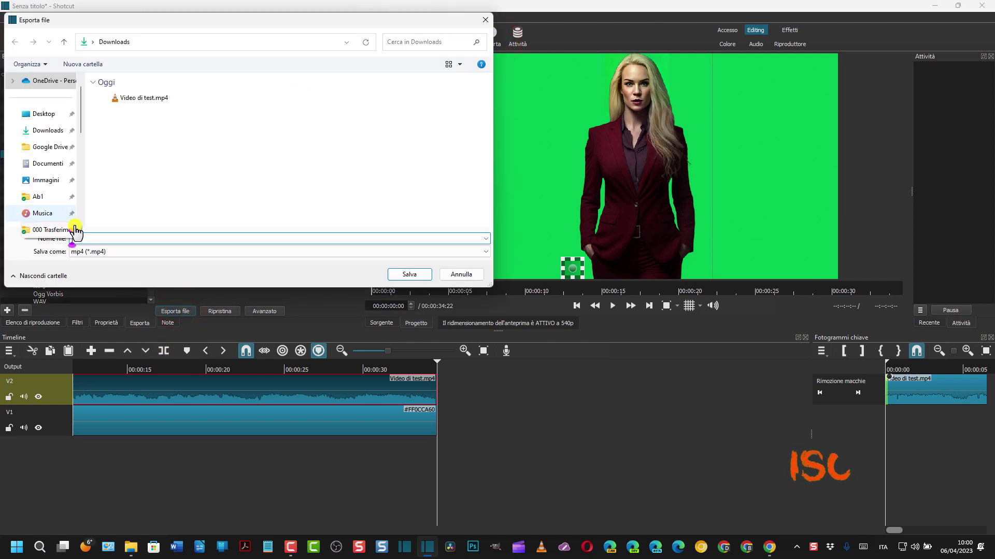
pyautogui.click(84, 238)
pyautogui.write('vid')
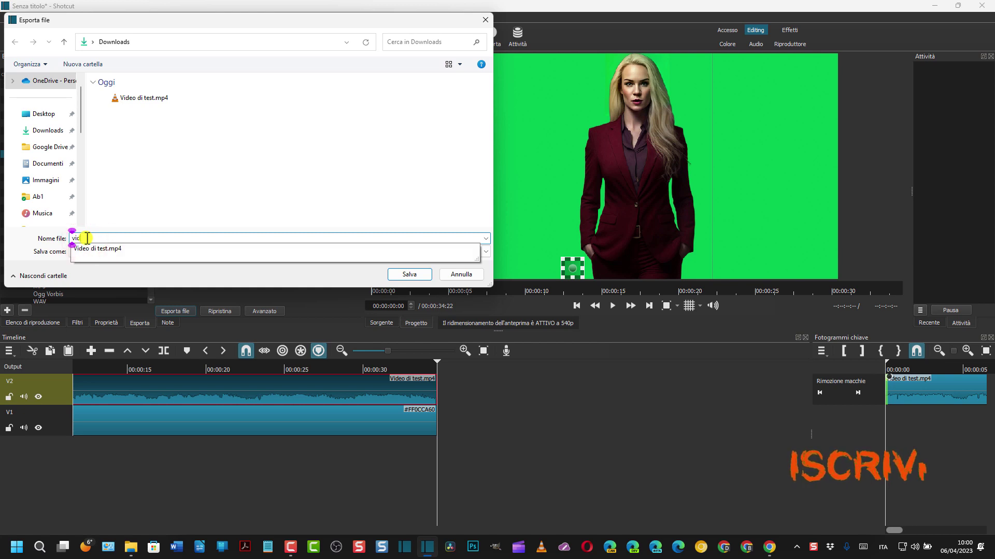
pyautogui.write('eo')
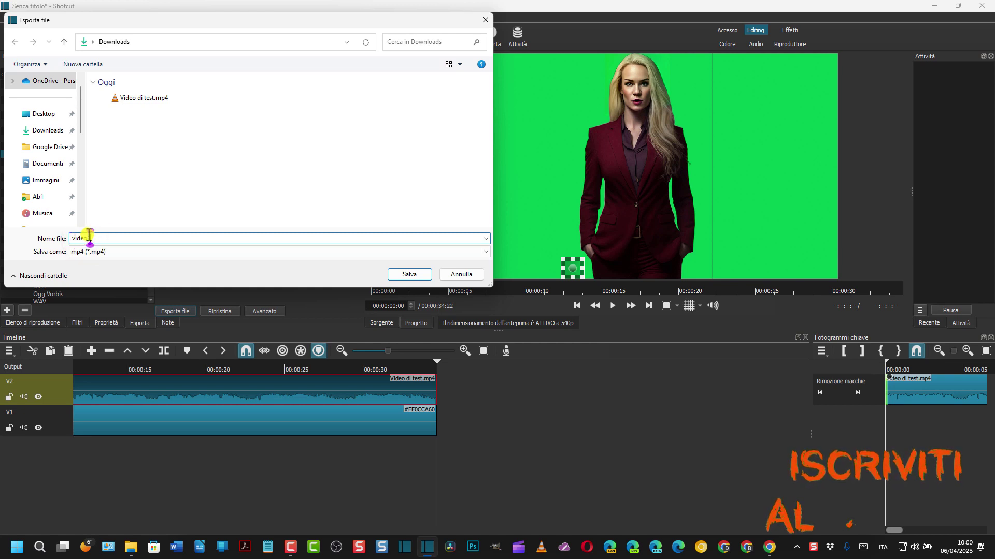
pyautogui.write('1')
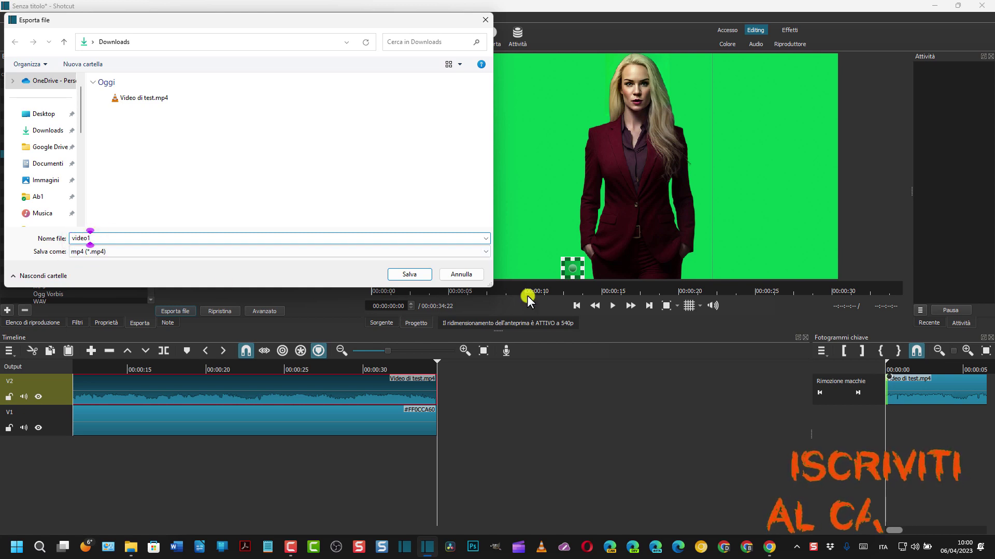
pyautogui.click(415, 276)
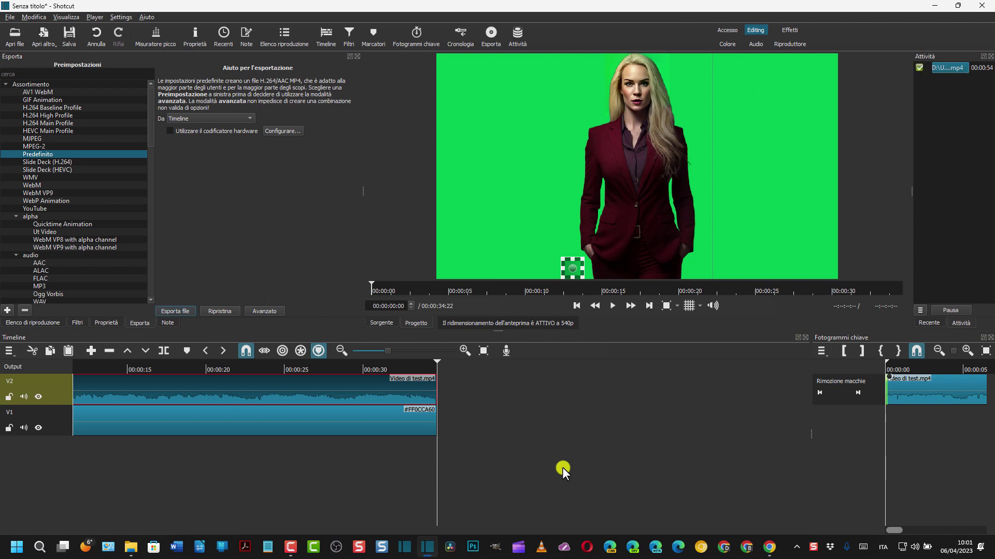
# Step: Create a new DaVinci Resolve project named Video cantato
pyautogui.press('super+d')
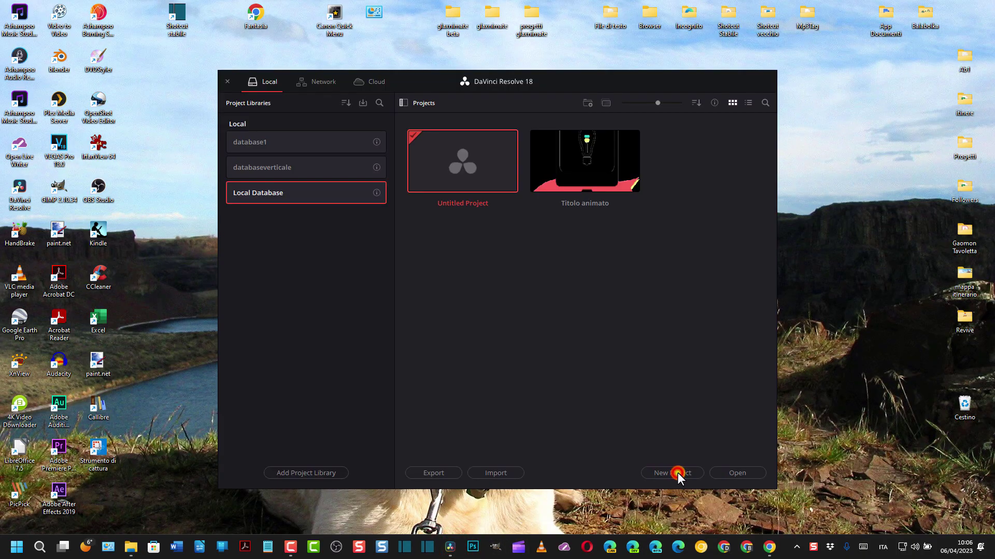
pyautogui.click(677, 472)
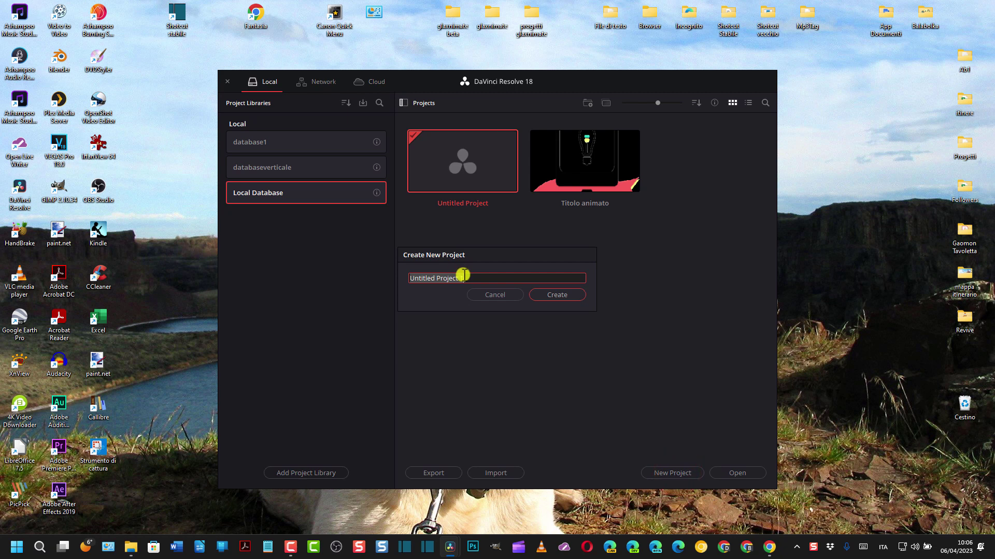
pyautogui.write('Video cantato')
pyautogui.click(560, 294)
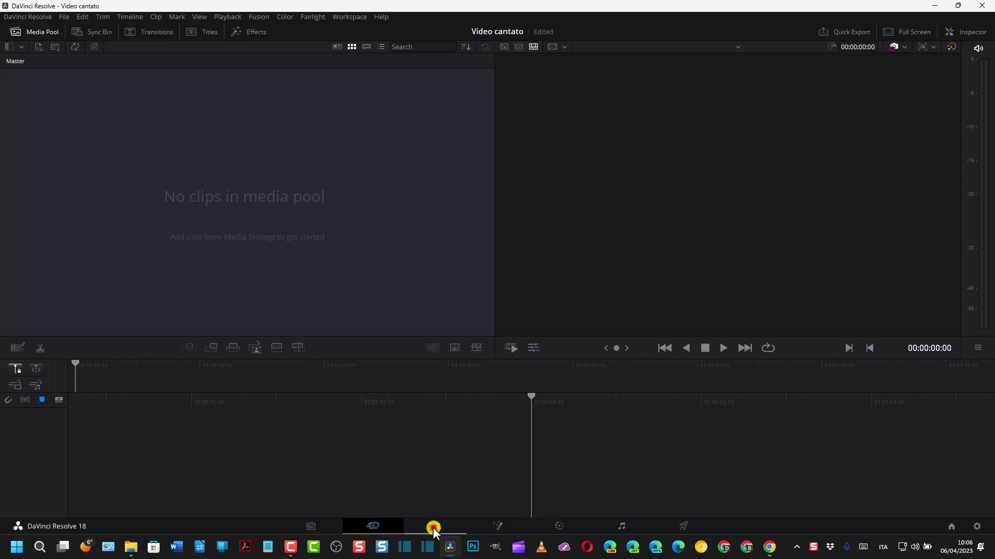
# Step: Import video1.mp4 from Downloads, accept the frame rate change, and put it on a new timeline
pyautogui.click(435, 525)
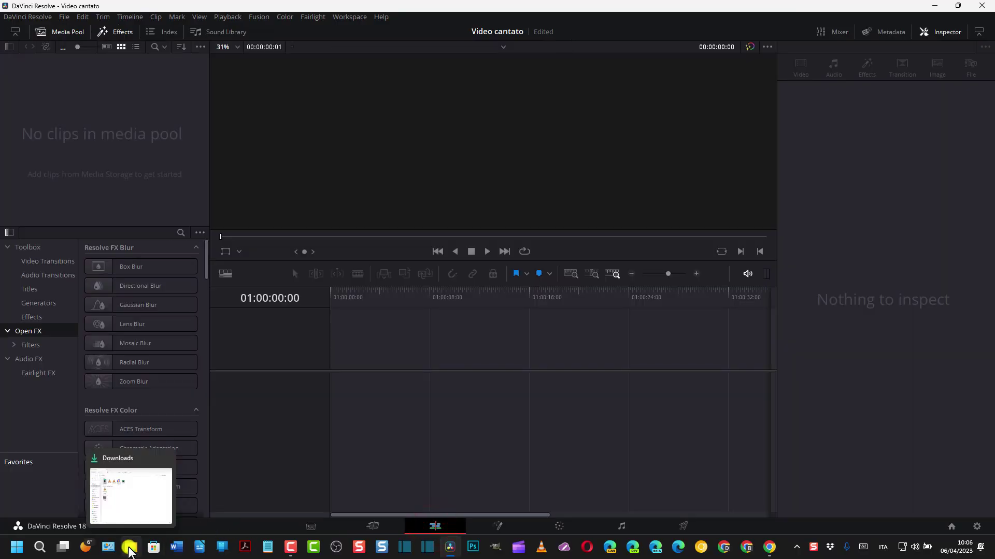
pyautogui.click(156, 549)
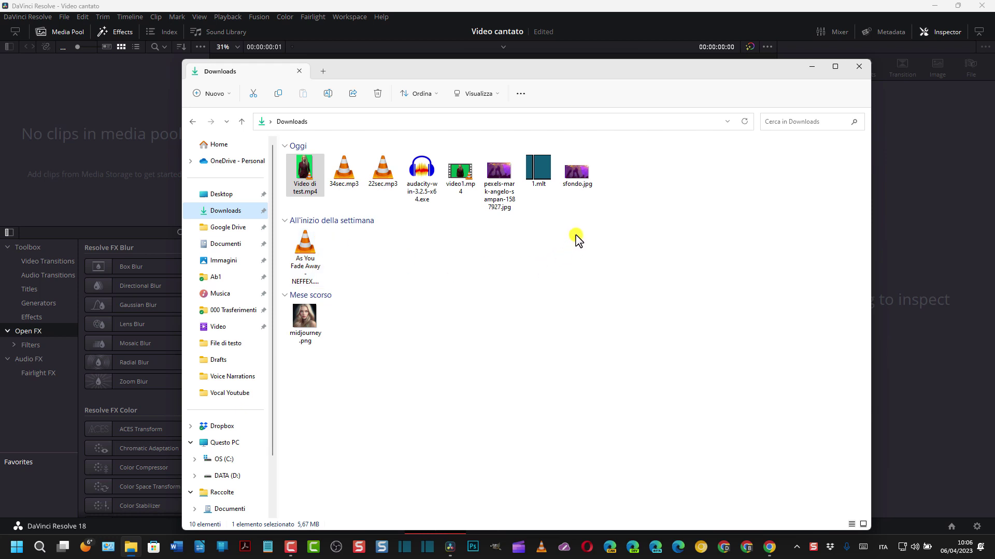
pyautogui.moveTo(460, 170); pyautogui.dragTo(111, 141)
pyautogui.click(588, 322)
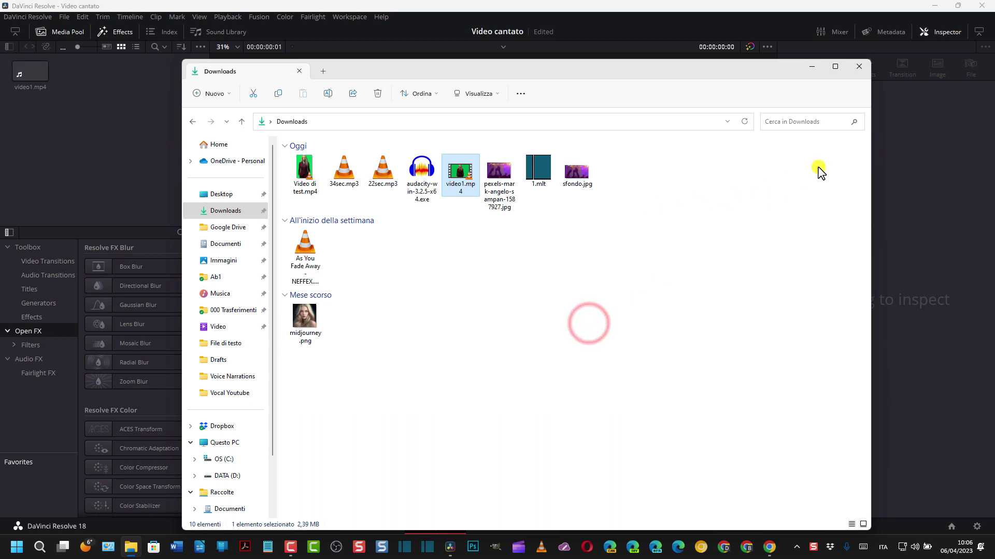
pyautogui.click(859, 67)
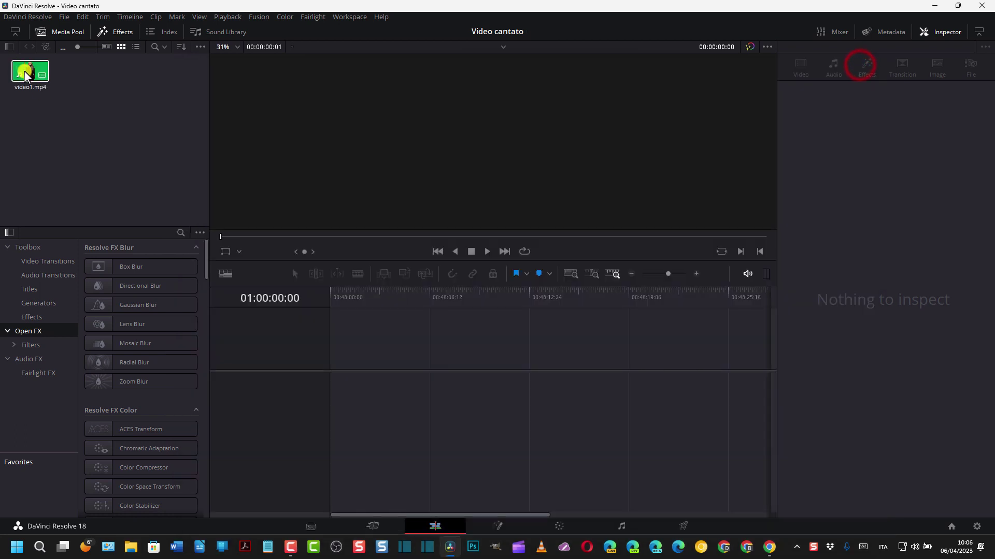
pyautogui.moveTo(26, 71); pyautogui.dragTo(371, 358)
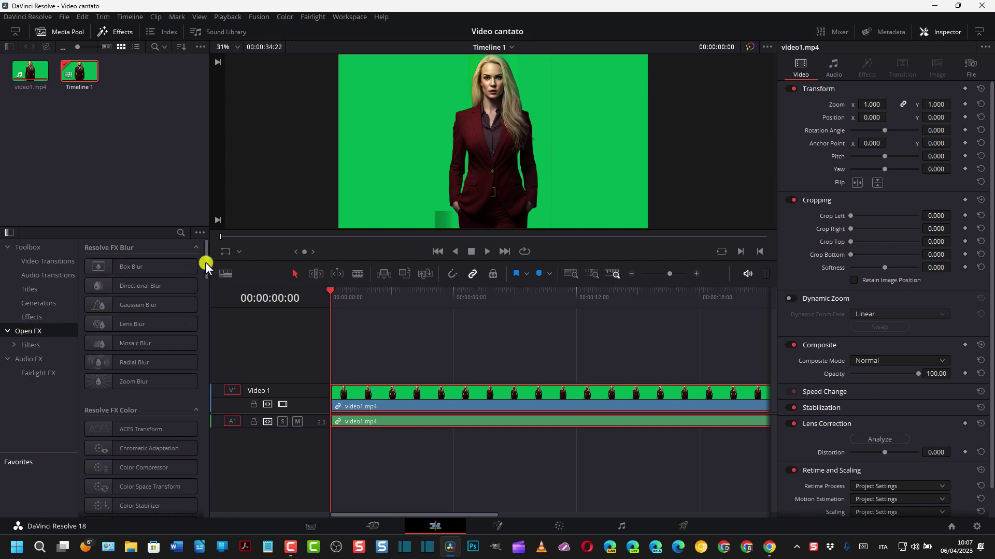
# Step: Apply the Resolve FX Key 3D Keyer to the video1.mp4 clip
pyautogui.moveTo(205, 262); pyautogui.dragTo(201, 321)
pyautogui.scroll(-3, 201, 323)
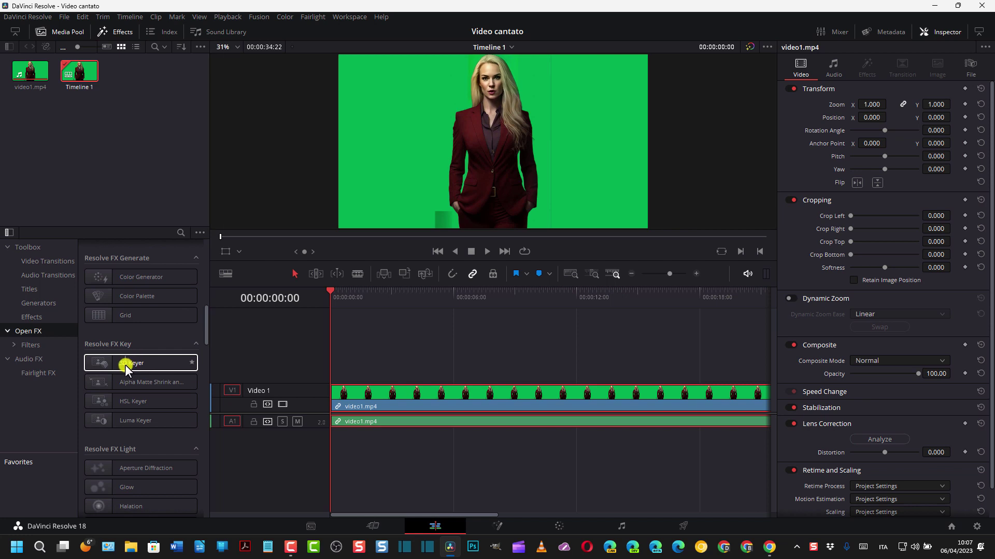
pyautogui.moveTo(126, 365); pyautogui.dragTo(480, 399)
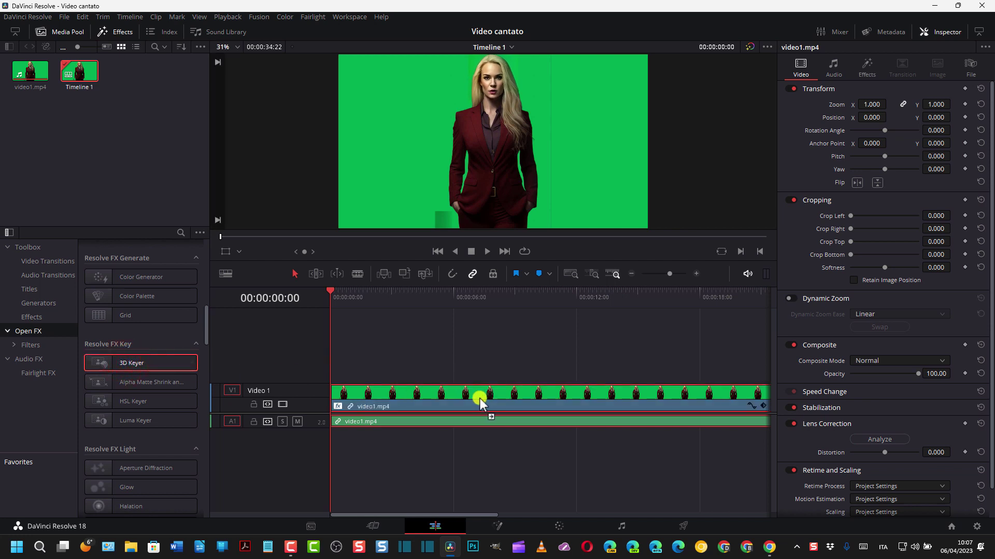
# Step: Set the viewer overlay to Open FX Overlay and show the keyer settings in the Inspector
pyautogui.click(241, 251)
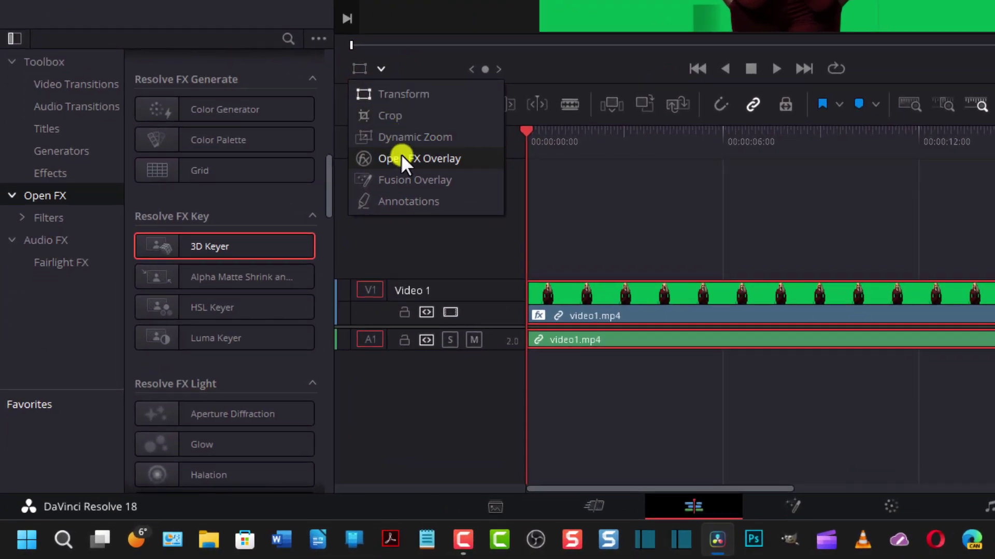
pyautogui.click(401, 154)
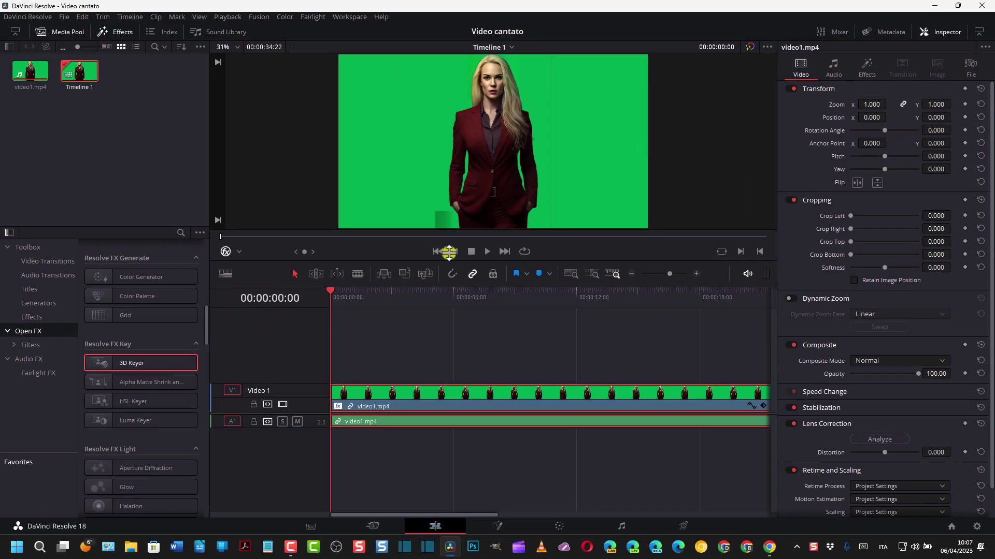
pyautogui.click(866, 68)
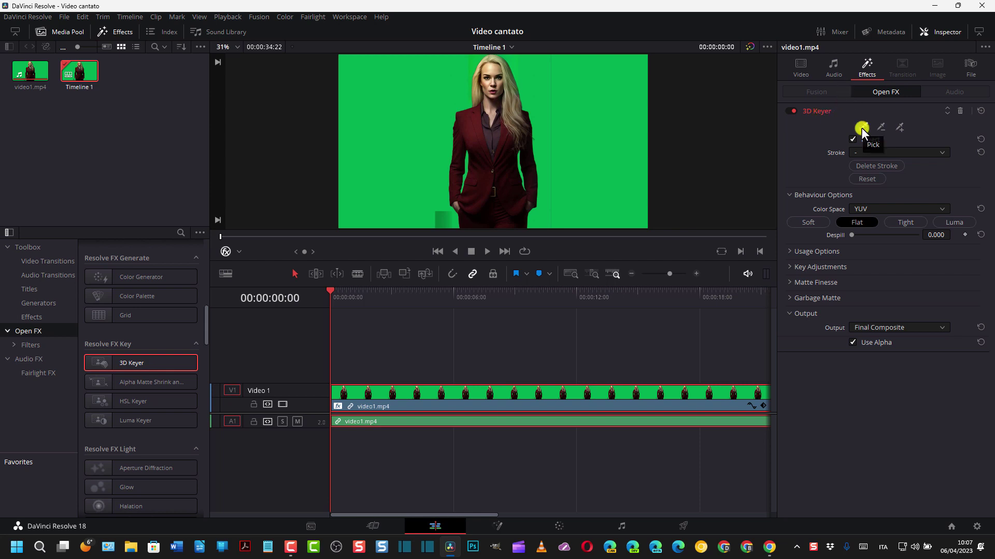
# Step: Sample the green background with the 3D Keyer picker, then move video1.mp4 up to track V2
pyautogui.click(860, 128)
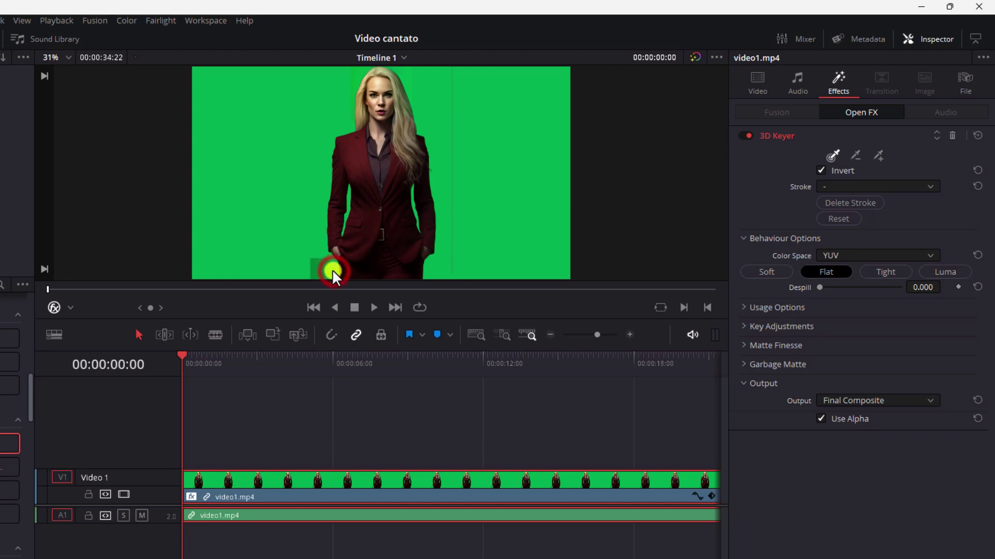
pyautogui.moveTo(330, 269); pyautogui.dragTo(294, 258)
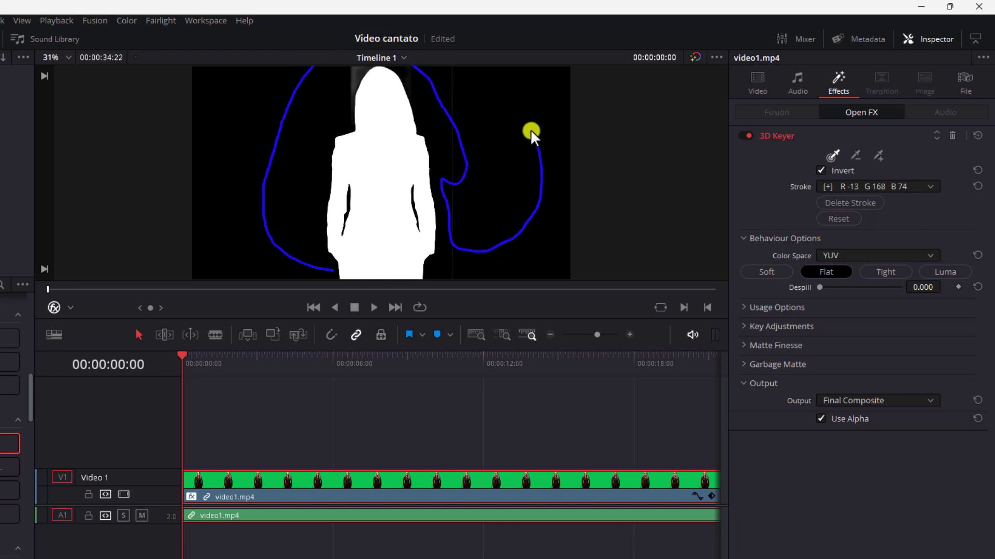
pyautogui.moveTo(467, 88); pyautogui.dragTo(467, 86)
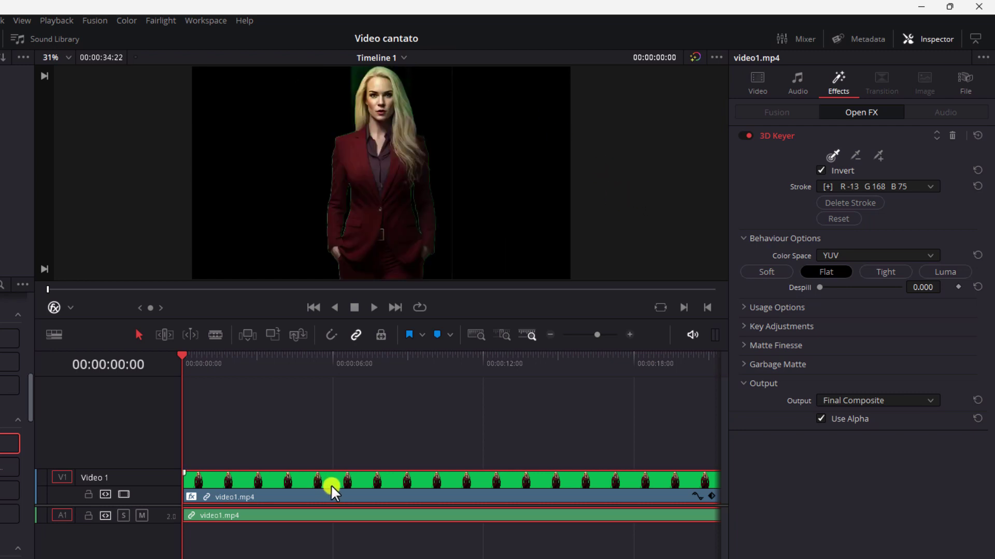
pyautogui.moveTo(330, 486); pyautogui.dragTo(329, 458)
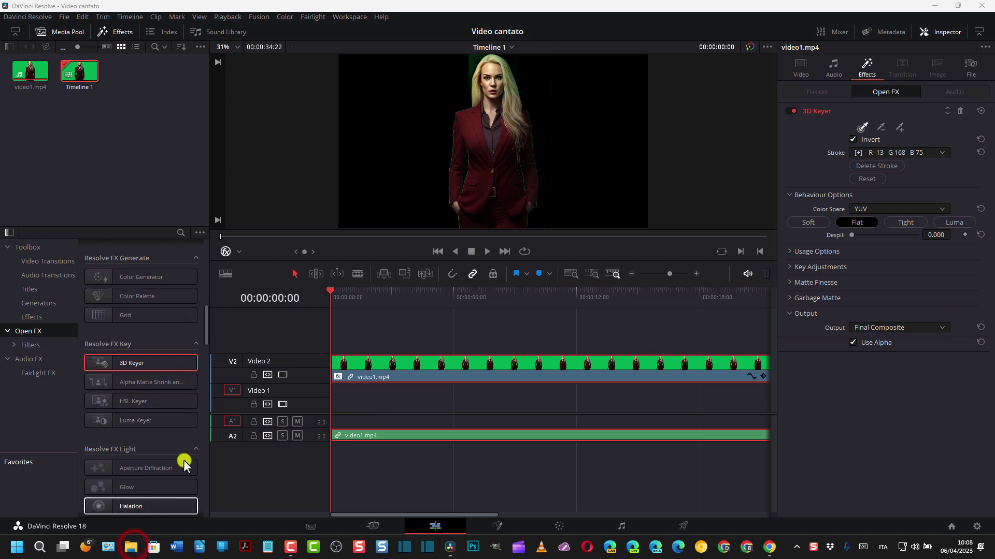
# Step: Import sfondo.jpg and place it on V1, trimmed to end with video1.mp4
pyautogui.moveTo(304, 166); pyautogui.dragTo(95, 144)
pyautogui.click(860, 68)
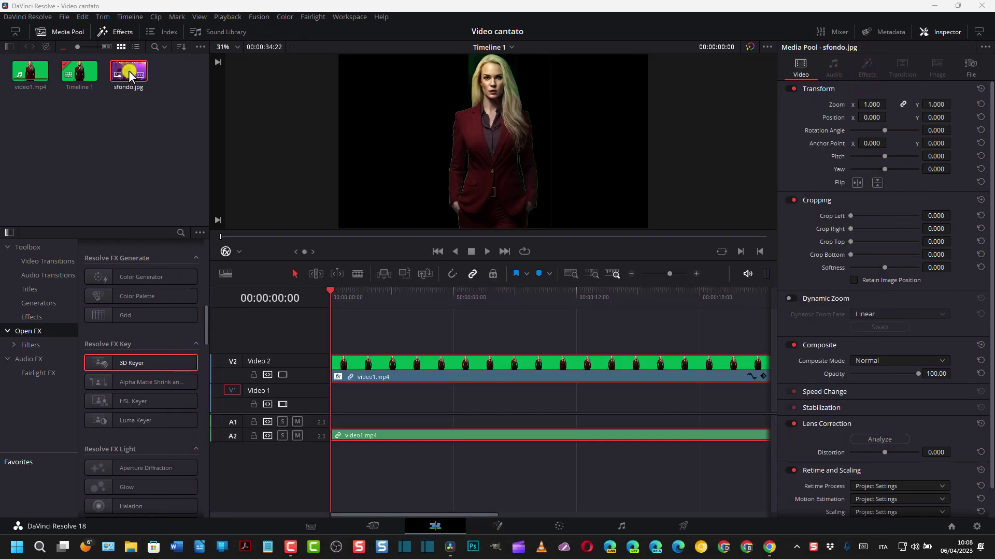
pyautogui.moveTo(129, 70); pyautogui.dragTo(328, 408)
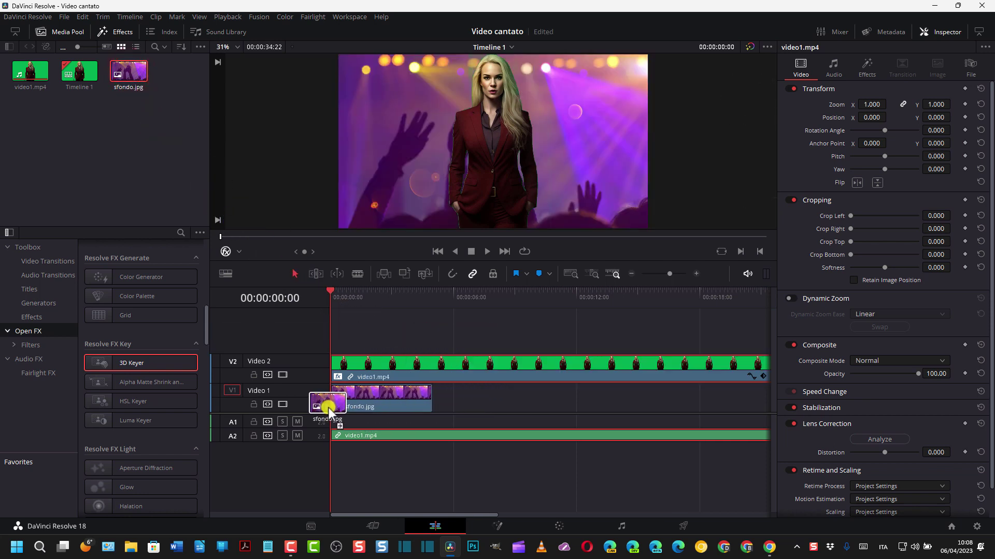
pyautogui.moveTo(431, 394); pyautogui.dragTo(674, 417)
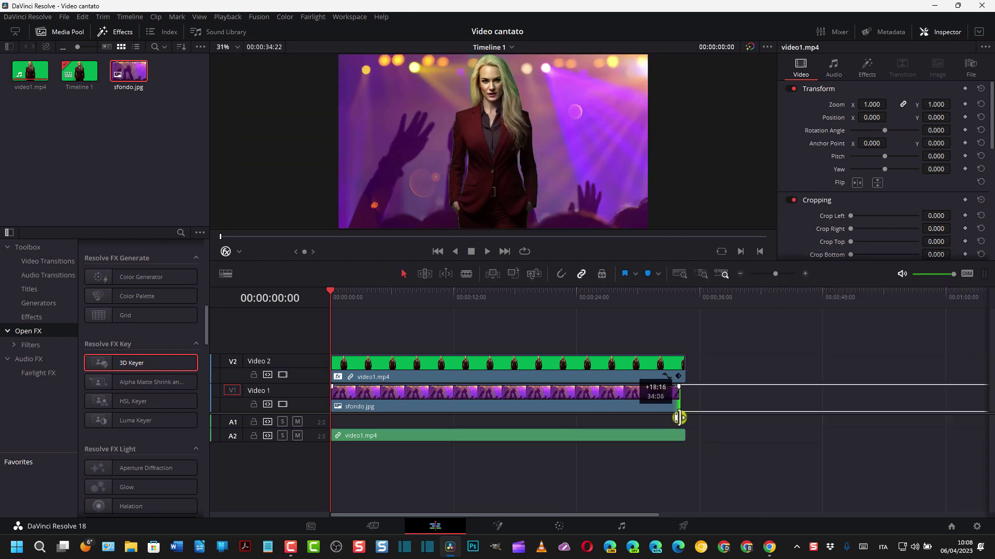
pyautogui.moveTo(679, 417); pyautogui.dragTo(686, 418)
# Step: Save the project and play back the composite to check it
pyautogui.hotkey('ctrl', 's')
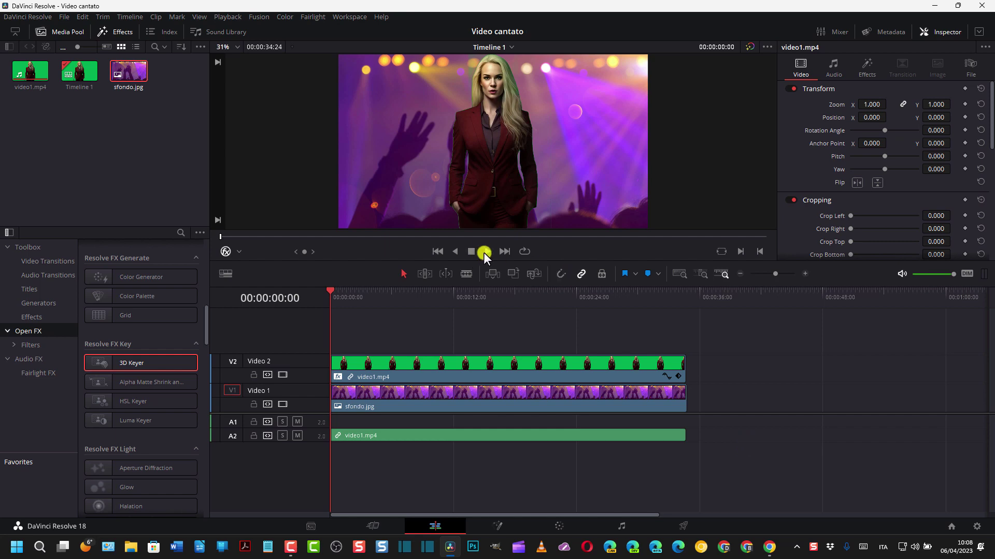
pyautogui.click(485, 252)
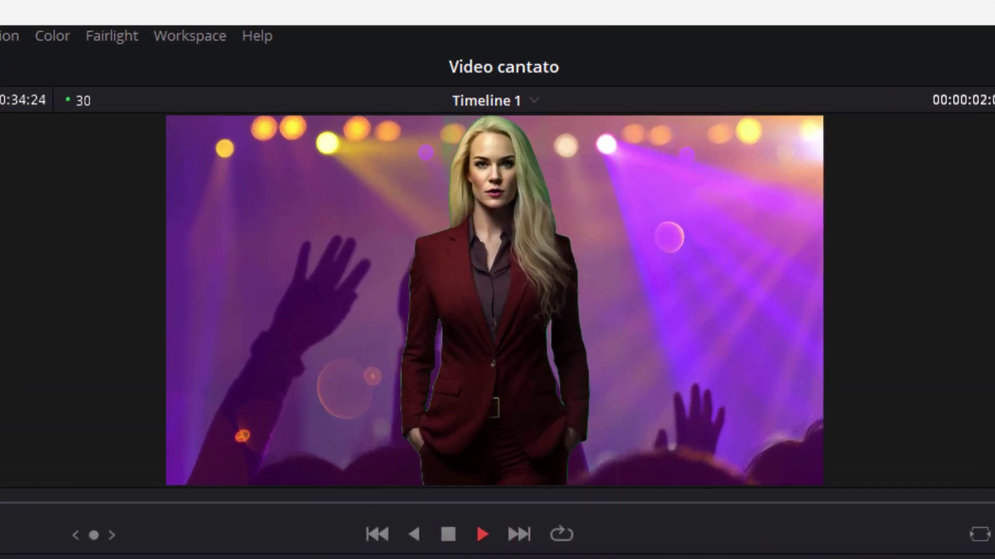
pyautogui.click(448, 536)
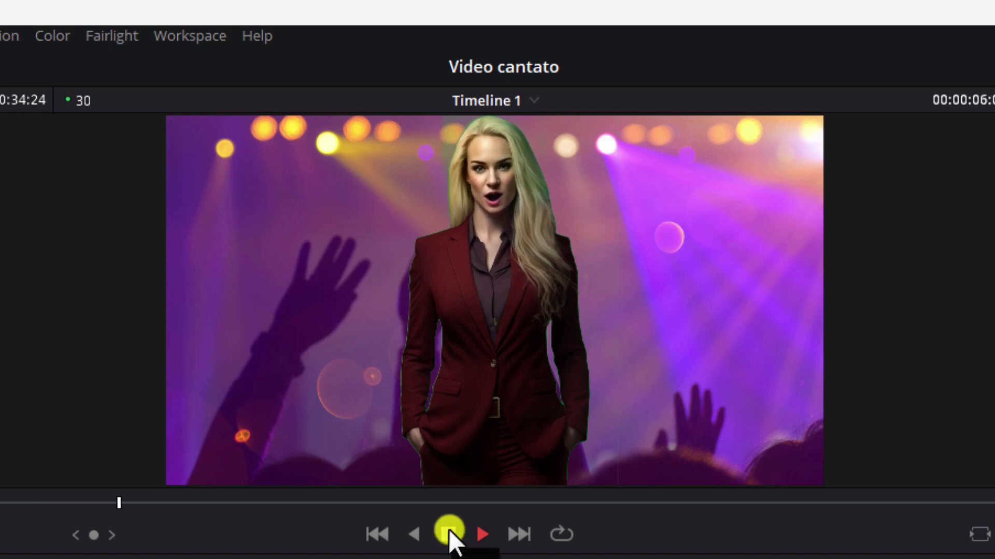
pyautogui.click(448, 534)
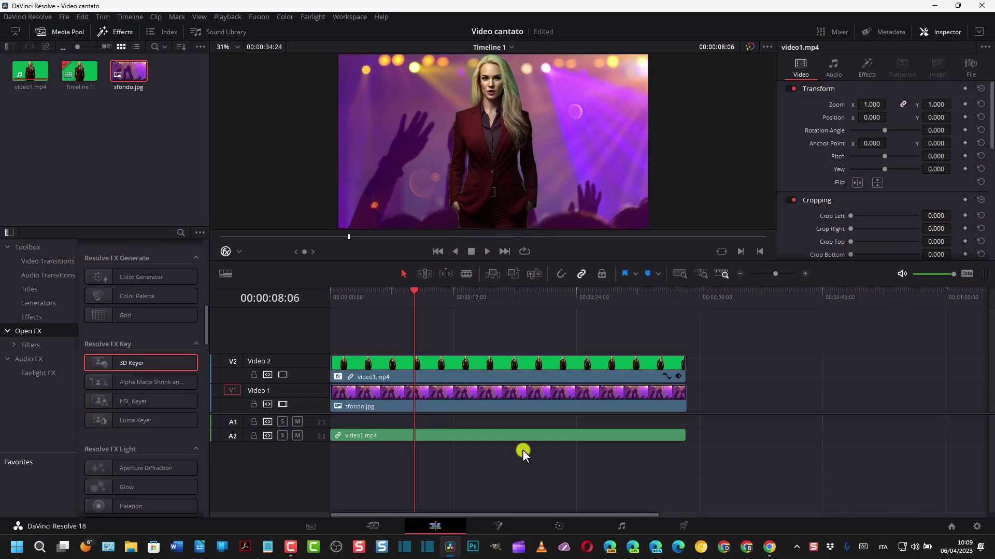
# Step: Cut the sfondo.jpg still from Video 1
pyautogui.click(488, 398)
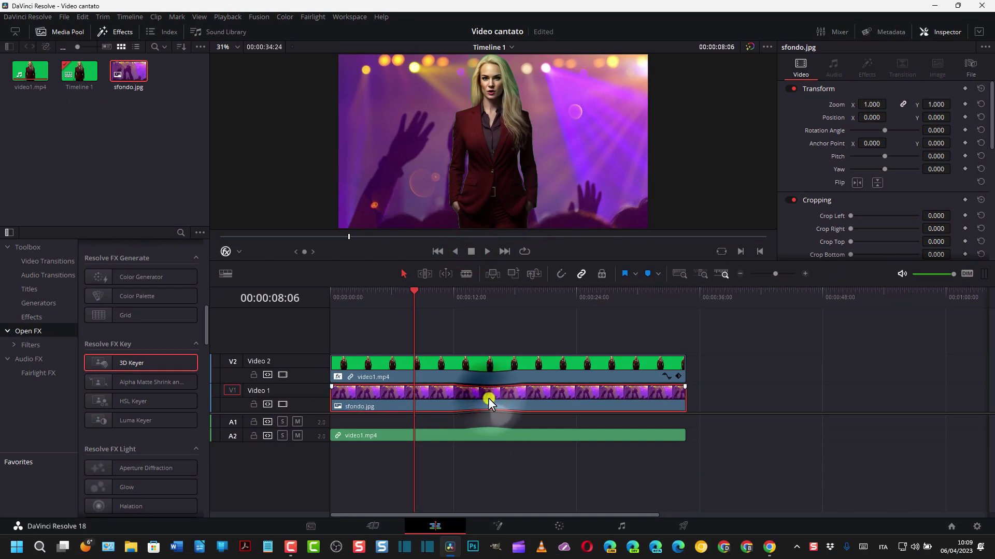
pyautogui.rightClick(488, 398)
pyautogui.click(512, 186)
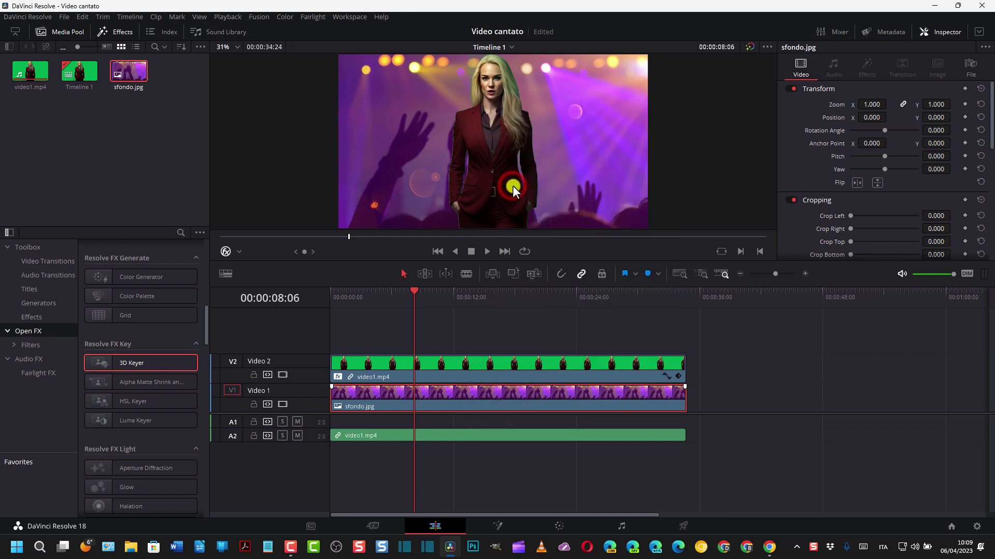
# Step: Import the pexels concert video, put two back-to-back copies on V1, and mute A1
pyautogui.click(131, 547)
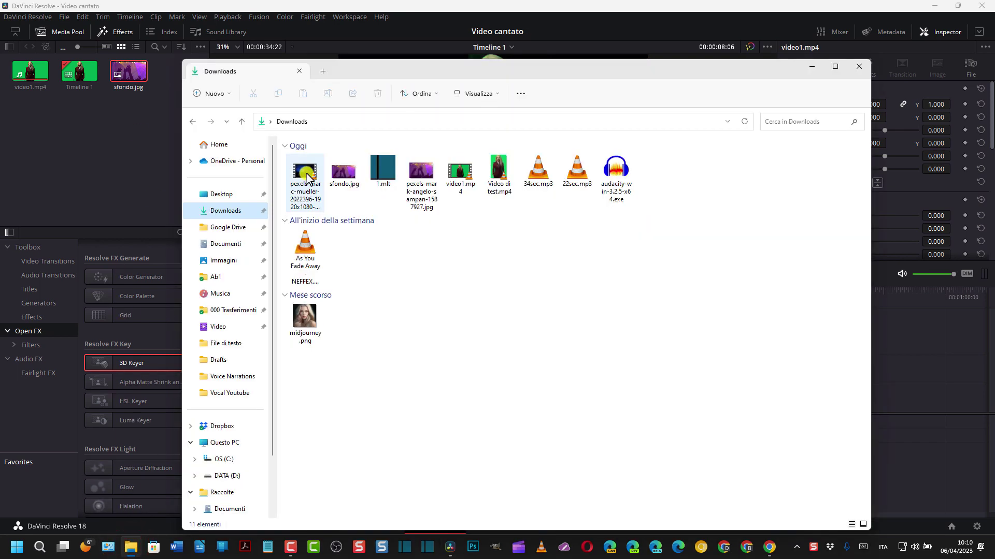
pyautogui.click(307, 175)
pyautogui.moveTo(307, 175); pyautogui.dragTo(56, 125)
pyautogui.click(96, 124)
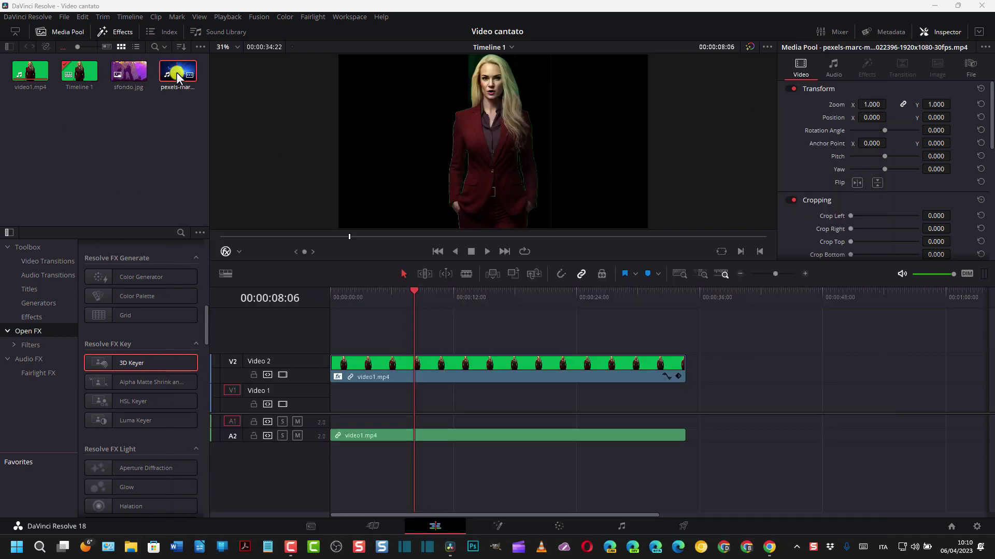
pyautogui.moveTo(176, 72); pyautogui.dragTo(363, 397)
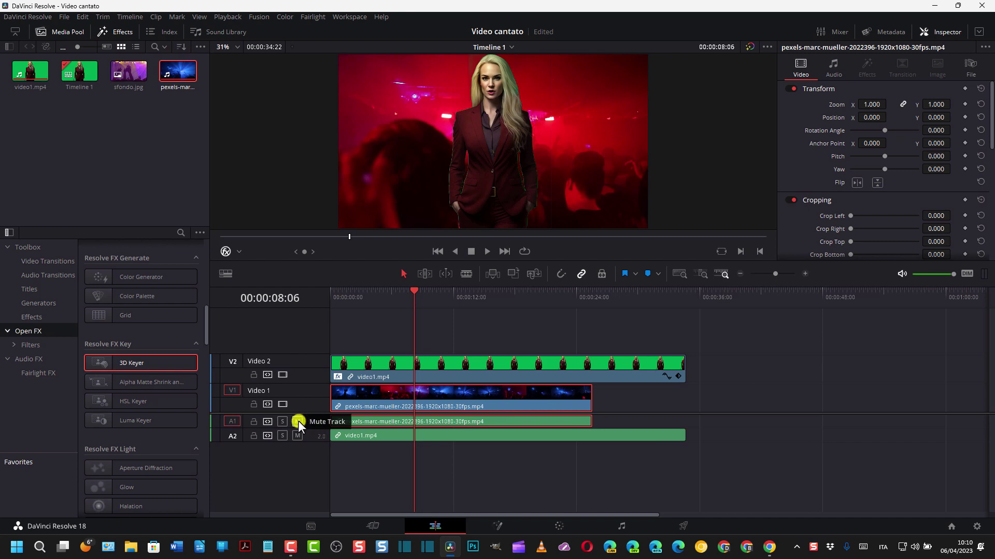
pyautogui.click(297, 421)
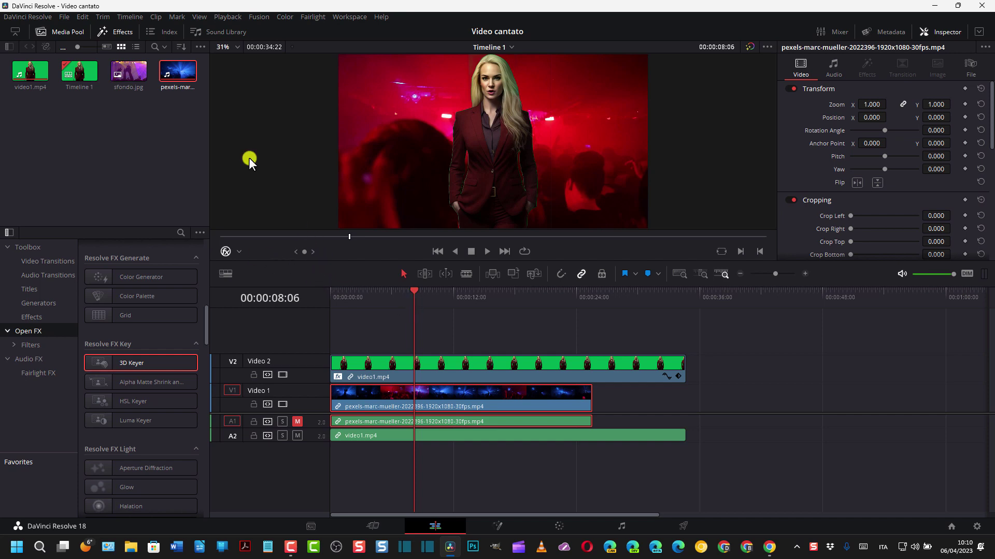
pyautogui.moveTo(176, 77); pyautogui.dragTo(613, 403)
# Step: Split the concert background where video1.mp4 ends and delete the leftover piece
pyautogui.moveTo(415, 291); pyautogui.dragTo(687, 338)
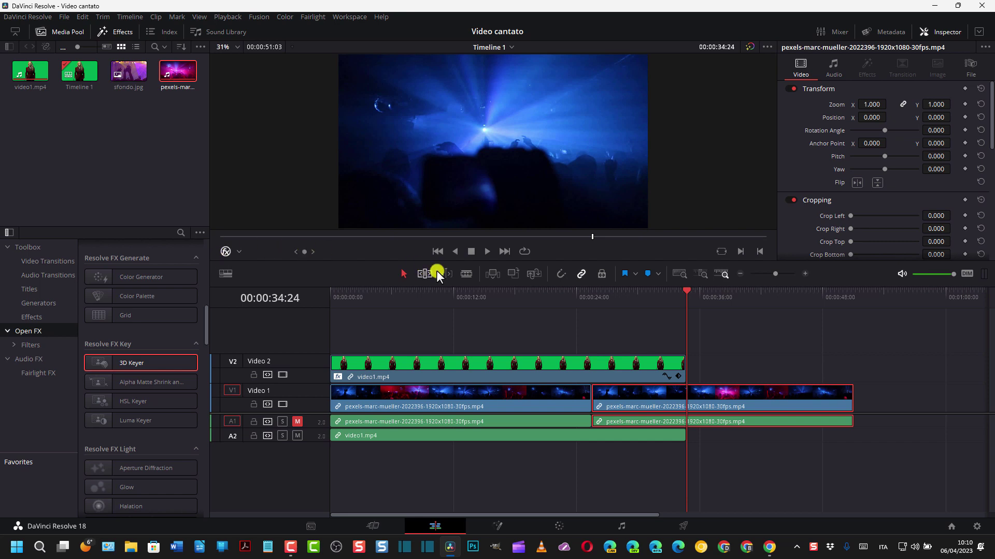
pyautogui.click(468, 273)
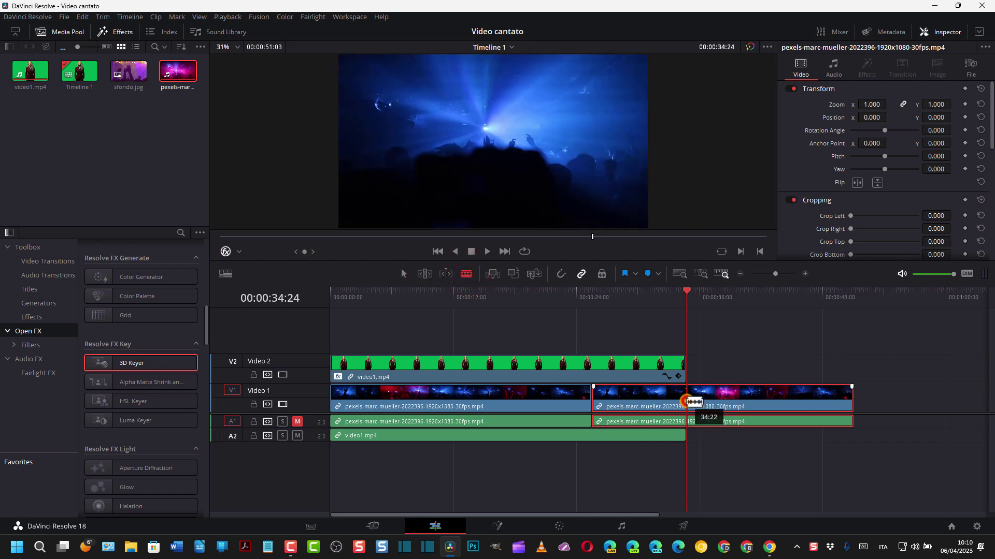
pyautogui.click(687, 402)
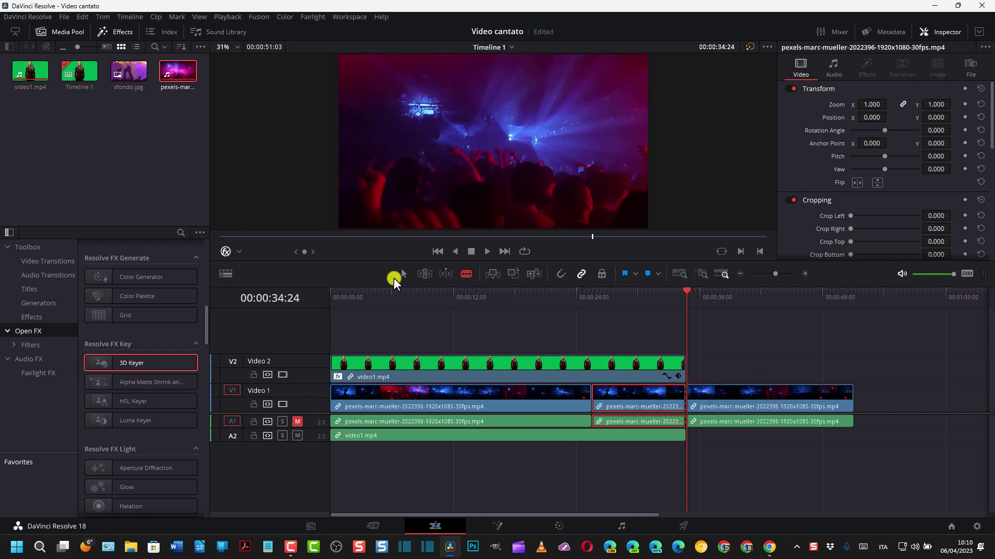
pyautogui.click(404, 274)
pyautogui.moveTo(766, 347); pyautogui.dragTo(784, 455)
pyautogui.press('Delete')
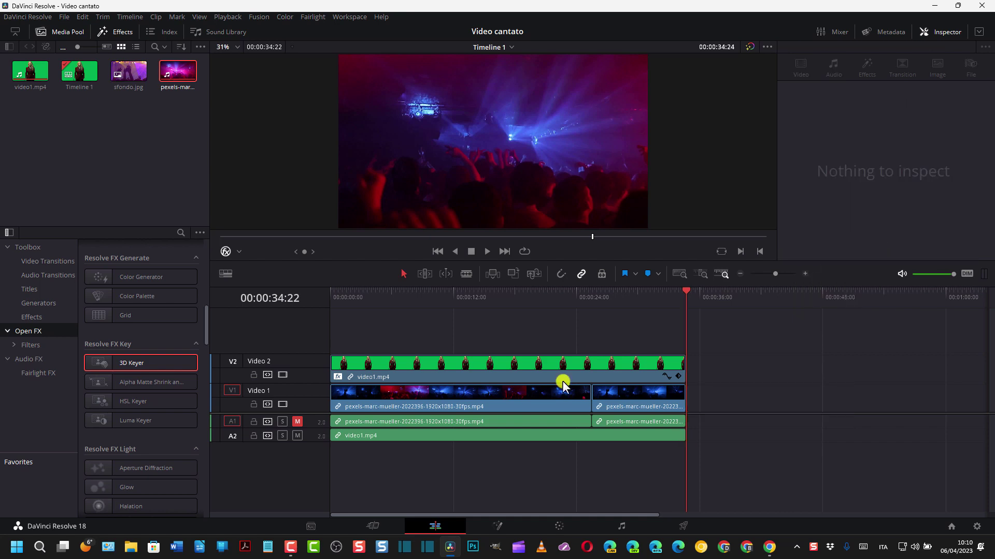
# Step: Return to the timeline start and play back the finished composite
pyautogui.moveTo(684, 290); pyautogui.dragTo(505, 295)
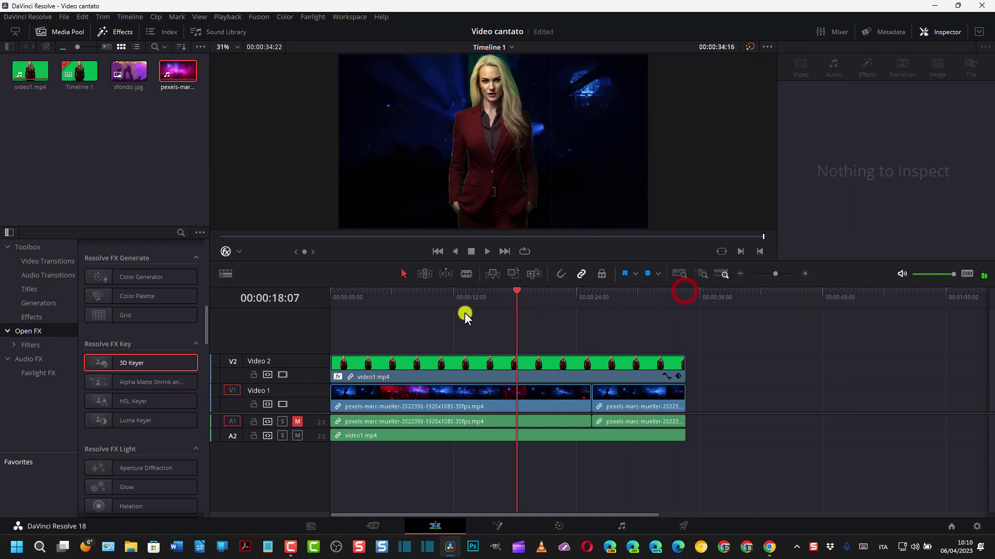
pyautogui.press('Home')
pyautogui.click(504, 185)
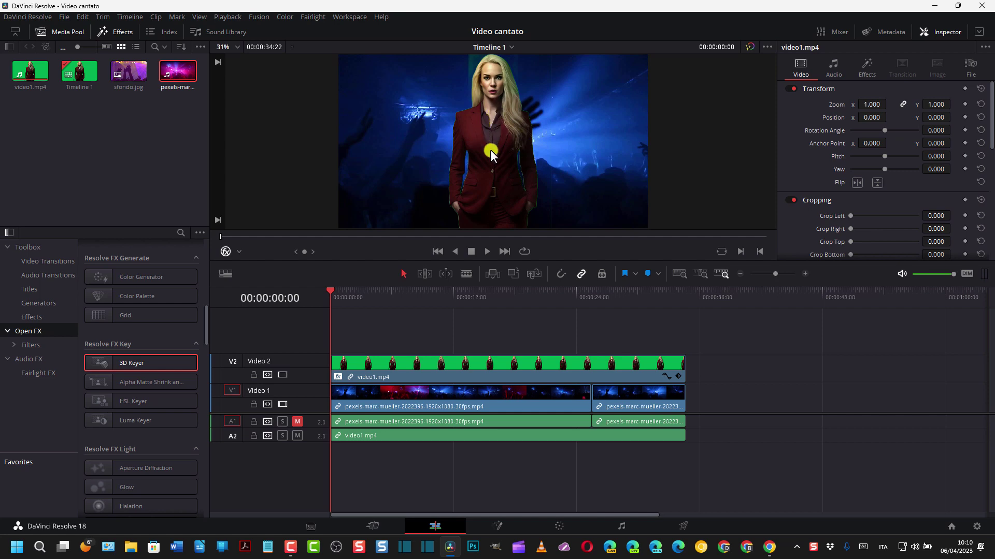
pyautogui.click(486, 252)
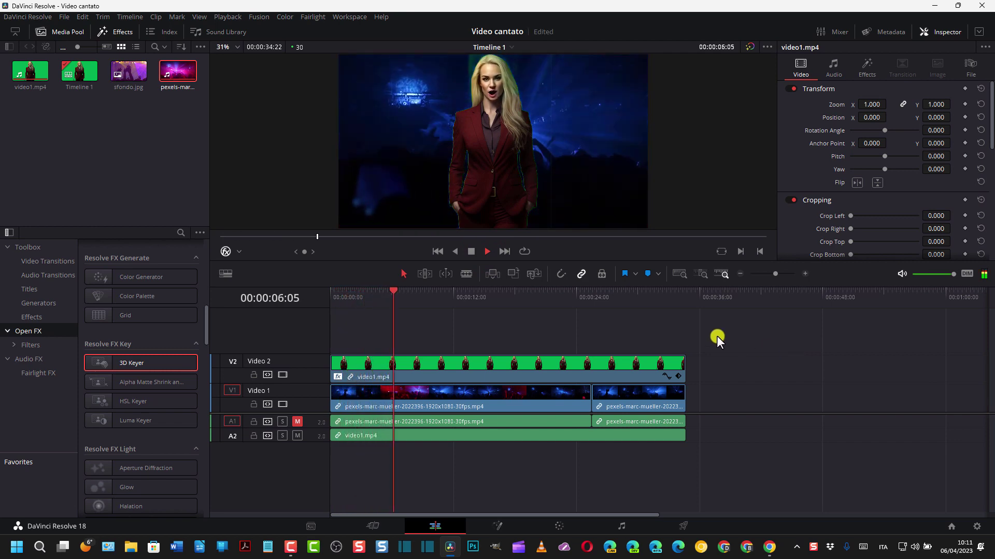
pyautogui.click(471, 251)
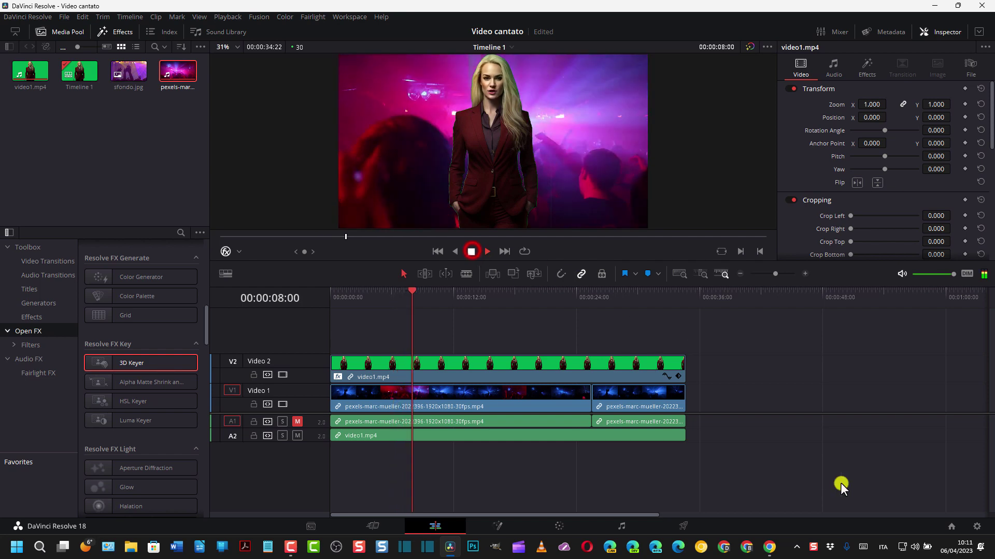
# Step: On the Deliver page, name the render 'Video canatato 2', target Downloads, and set format to MP4
pyautogui.click(683, 527)
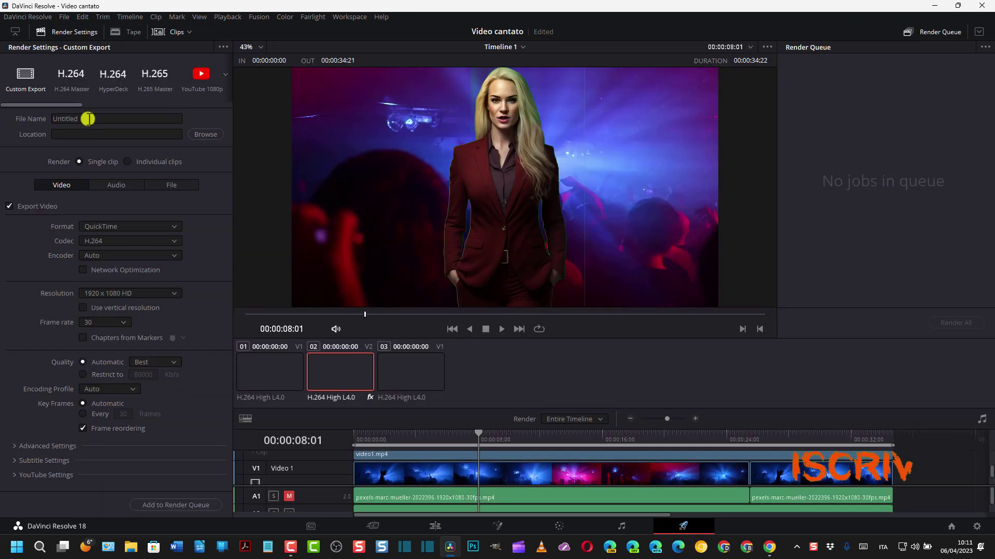
pyautogui.doubleClick(88, 119)
pyautogui.write('Video canatato 2')
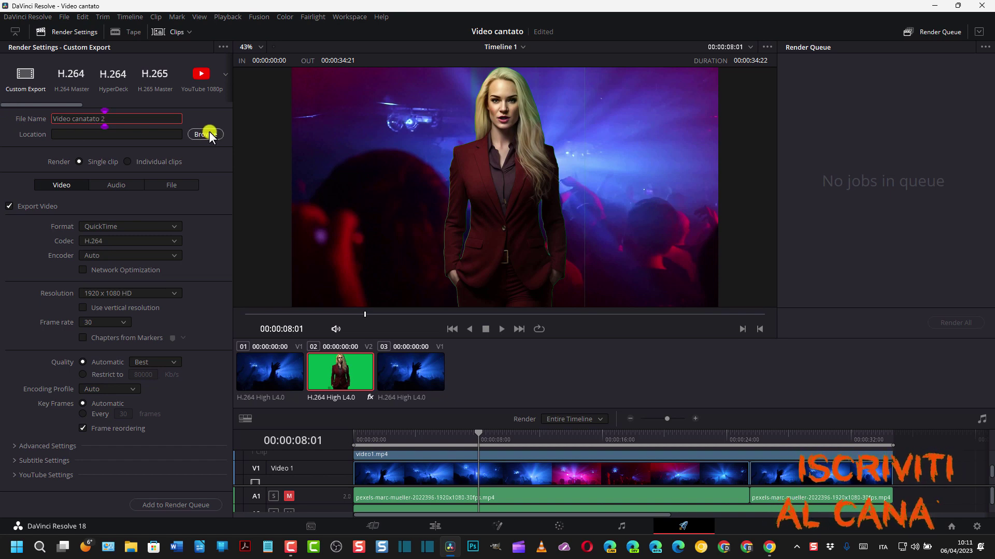
pyautogui.click(207, 135)
pyautogui.scroll(5, 39, 124)
pyautogui.scroll(2, 48, 115)
pyautogui.click(48, 131)
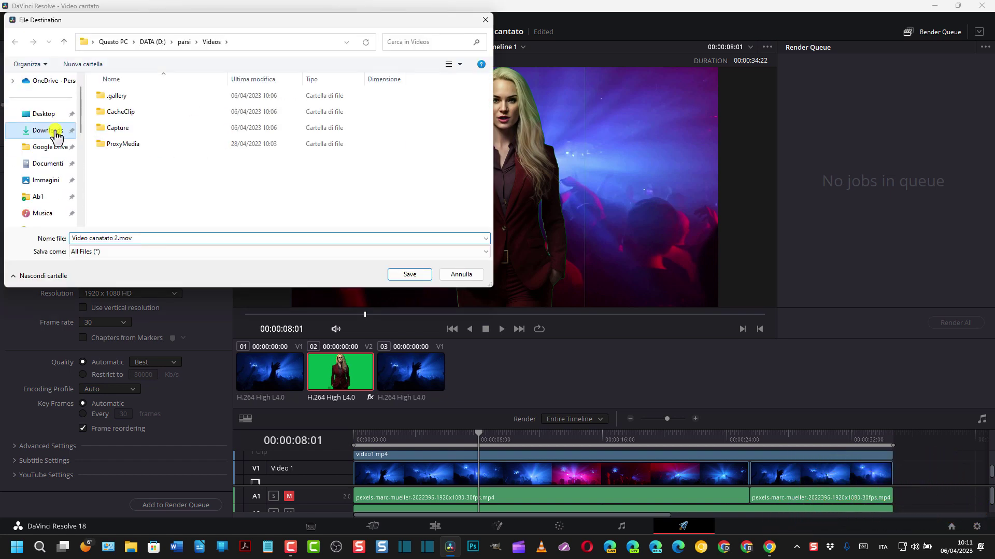
pyautogui.click(412, 275)
pyautogui.click(173, 227)
pyautogui.click(94, 308)
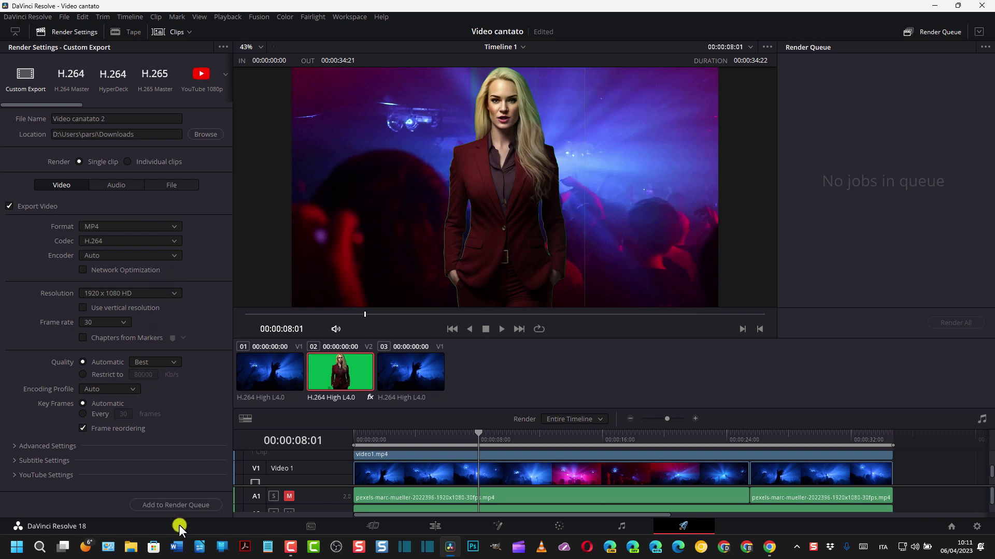
# Step: Add the Video canatato 2.mp4 job to the render queue and start Render All
pyautogui.click(181, 505)
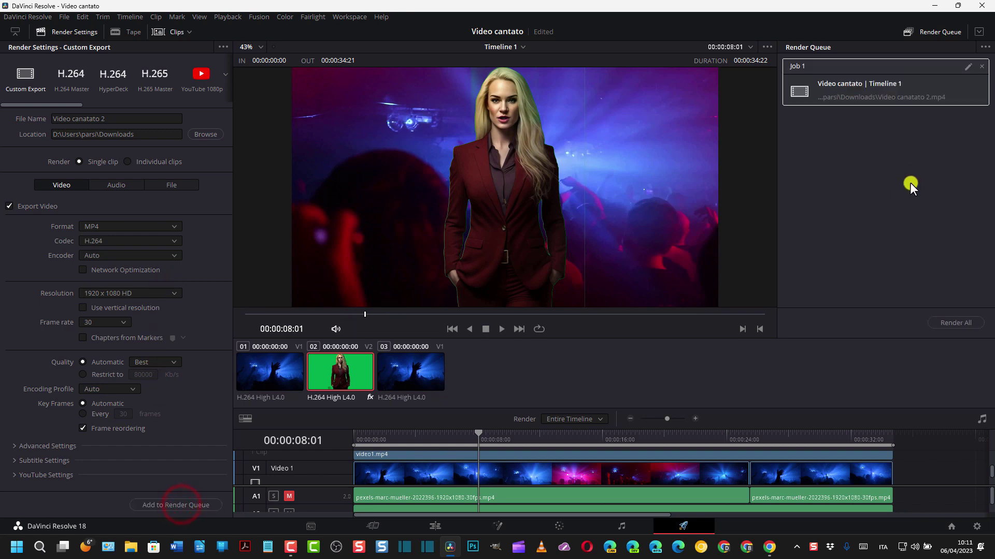
pyautogui.click(965, 324)
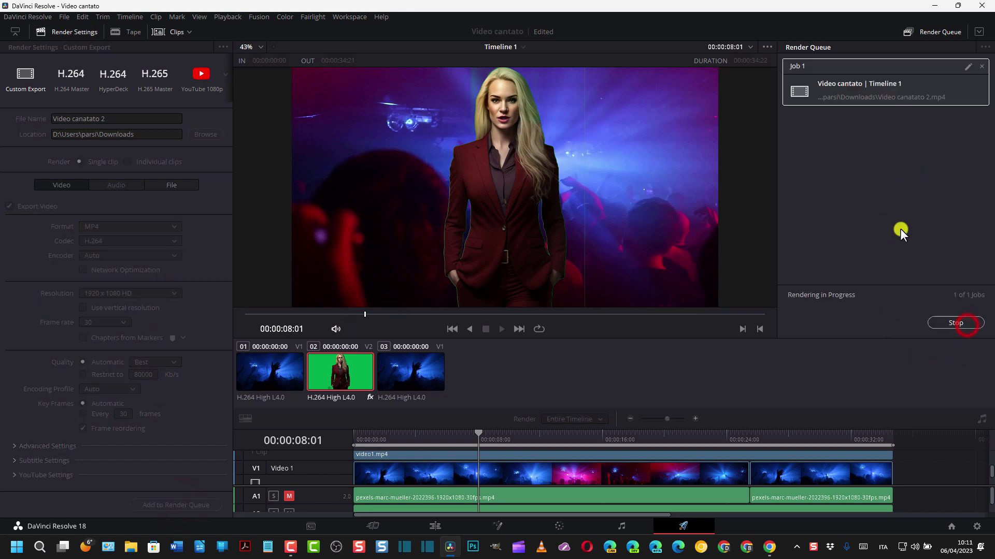